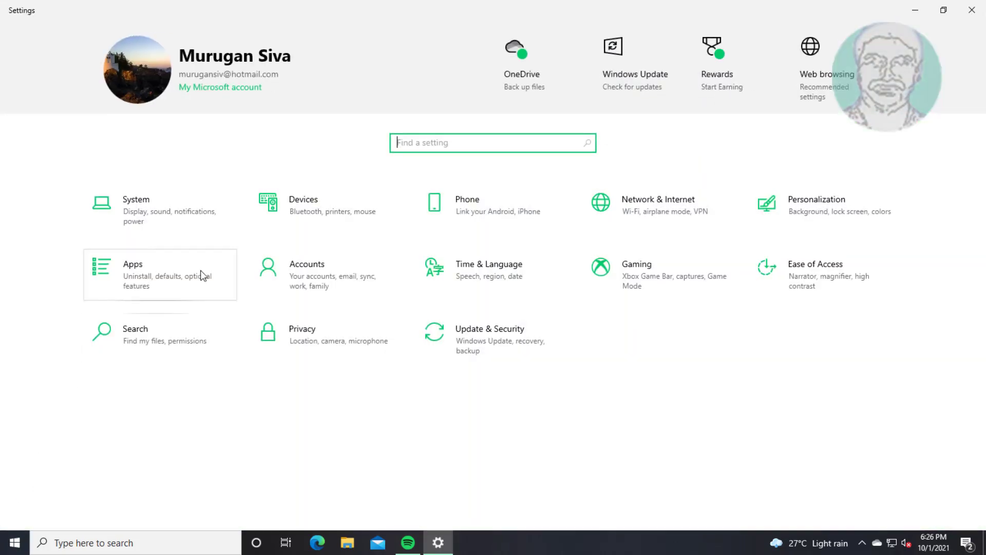
Run the Windows Update troubleshooter from Additional troubleshooters and close it after it finds no problem
{"action": "left_click", "coordinate": [490, 348]}
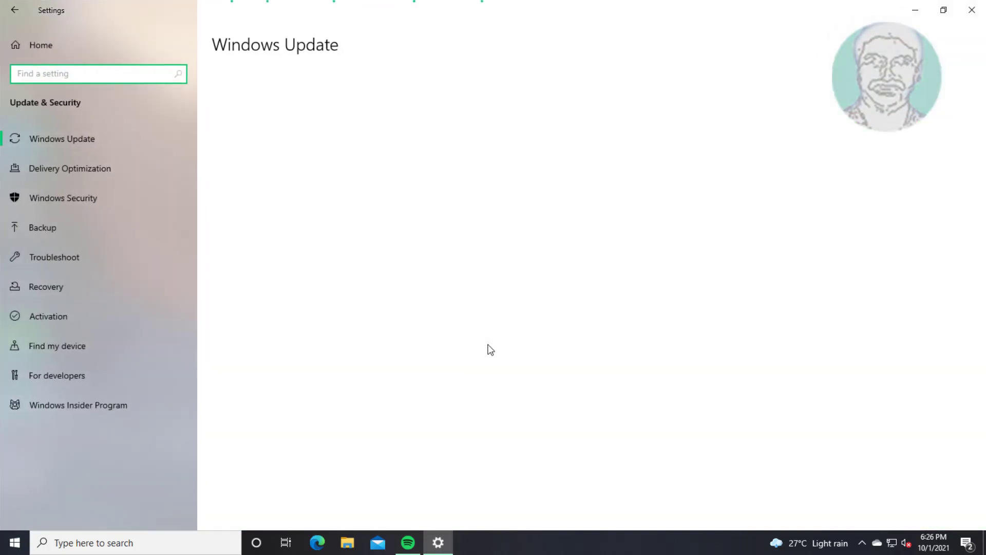
{"action": "left_click", "coordinate": [65, 263]}
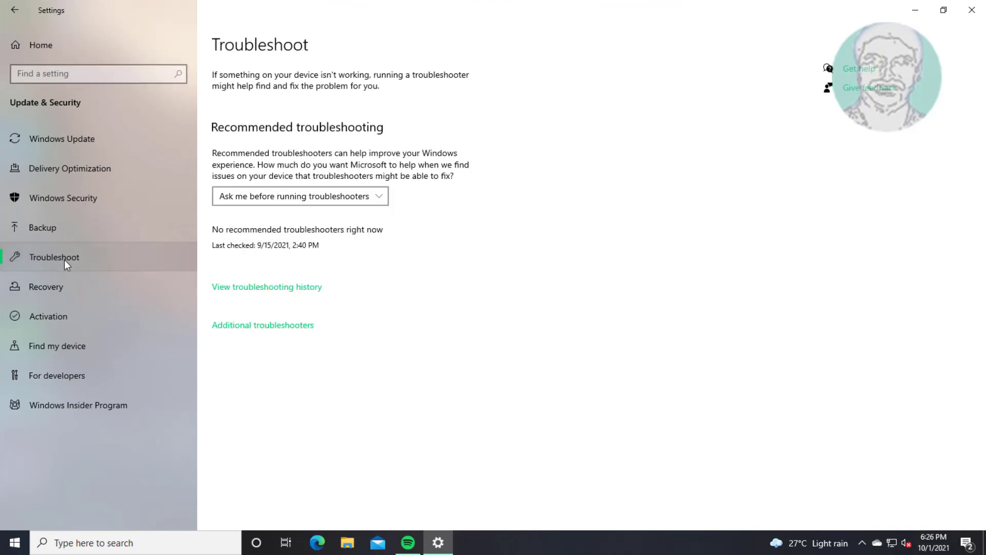
{"action": "left_click", "coordinate": [282, 329]}
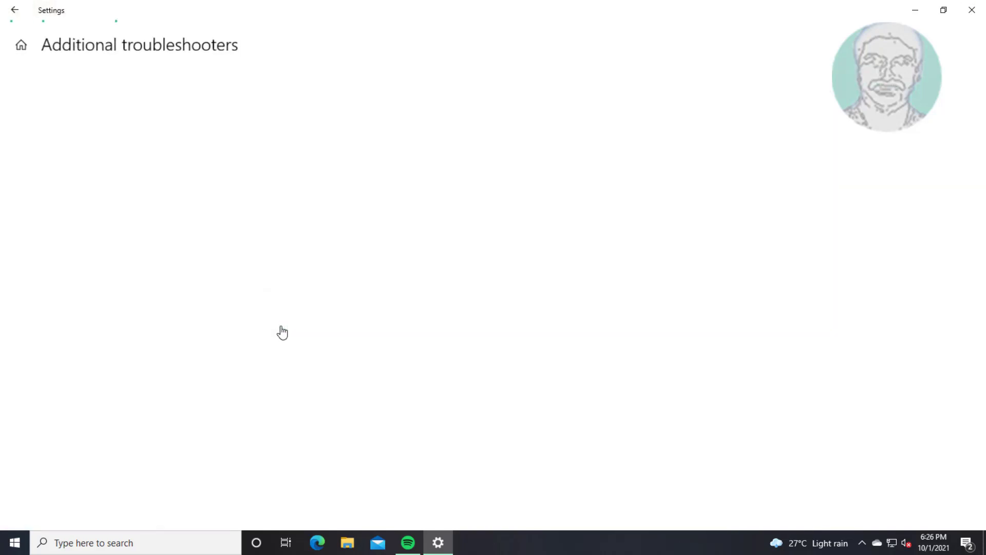
{"action": "left_click", "coordinate": [181, 255]}
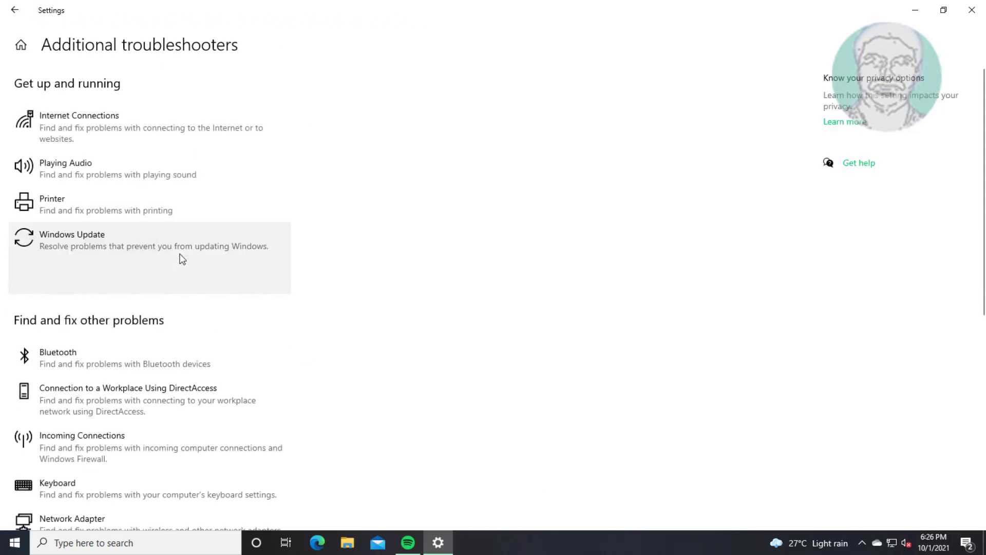
{"action": "left_click", "coordinate": [251, 282]}
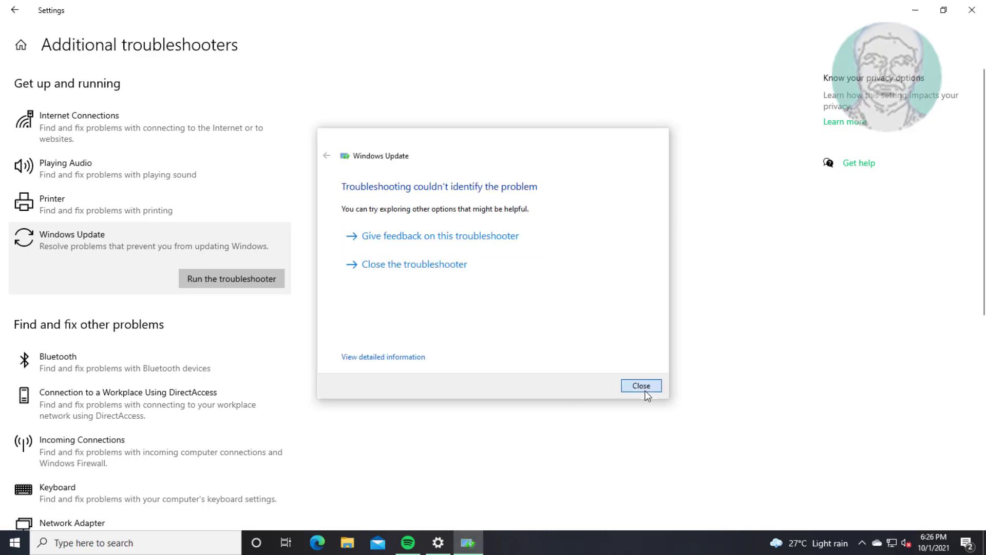
{"action": "left_click", "coordinate": [643, 389]}
Close Settings and launch the Services app from Windows search
{"action": "left_click", "coordinate": [972, 8]}
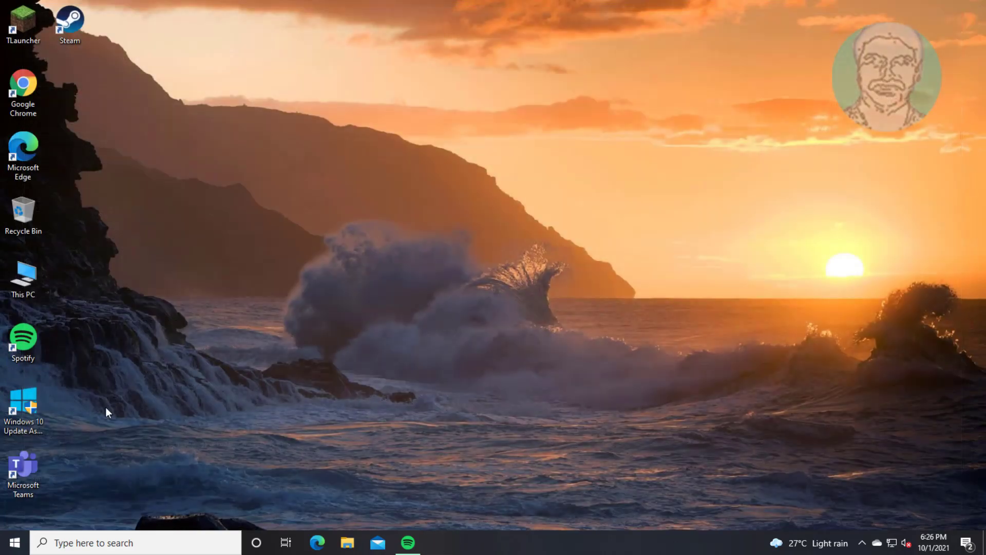
{"action": "left_click", "coordinate": [105, 545]}
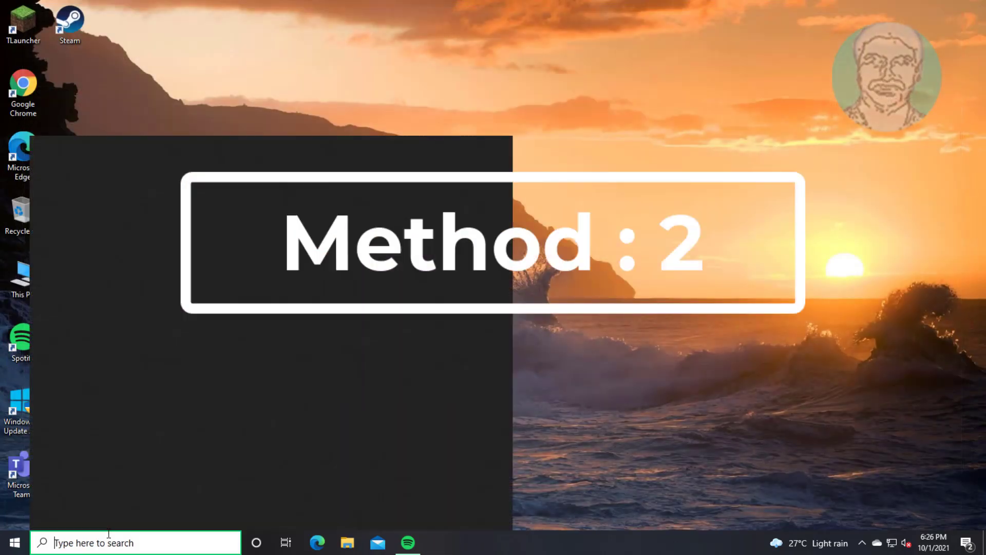
{"action": "type", "text": "ser"}
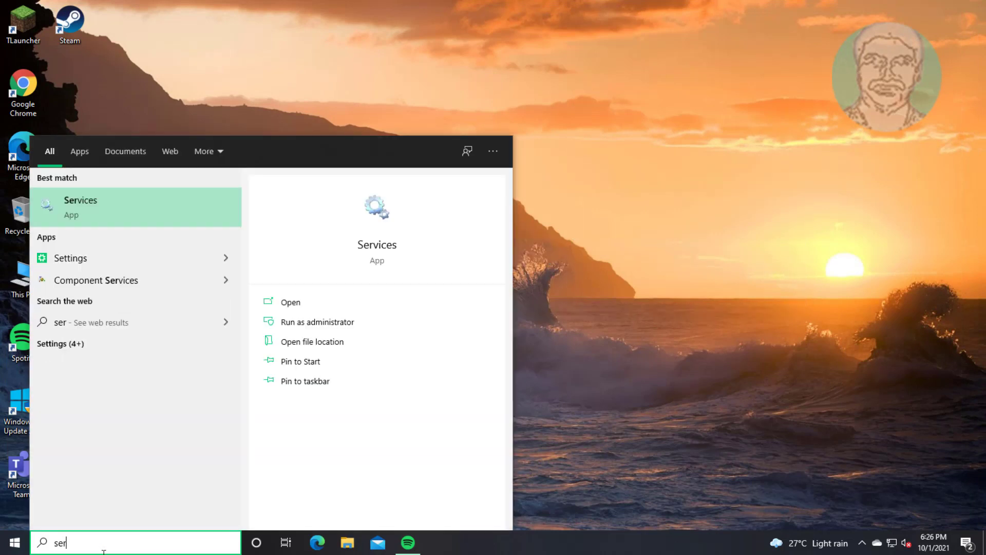
{"action": "type", "text": "vices"}
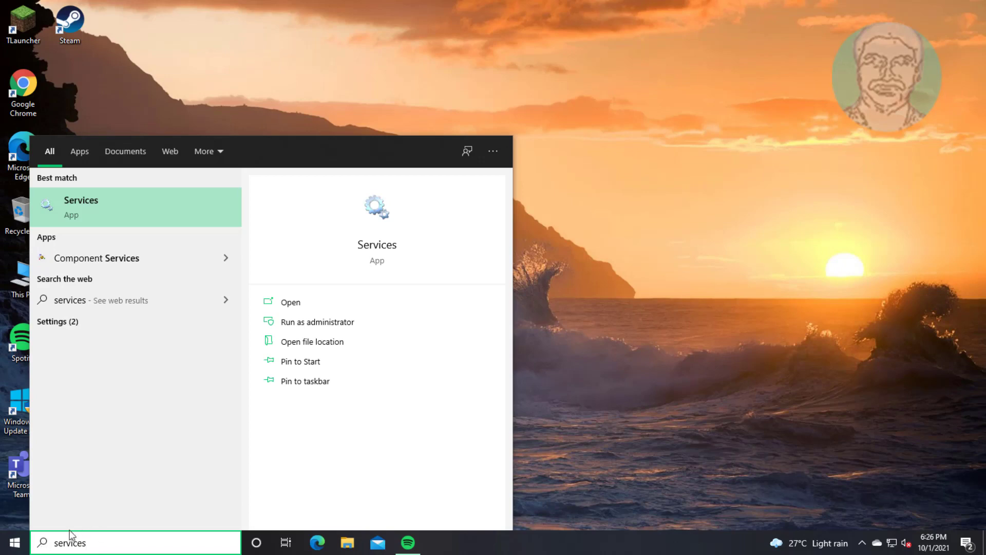
{"action": "left_click", "coordinate": [131, 212]}
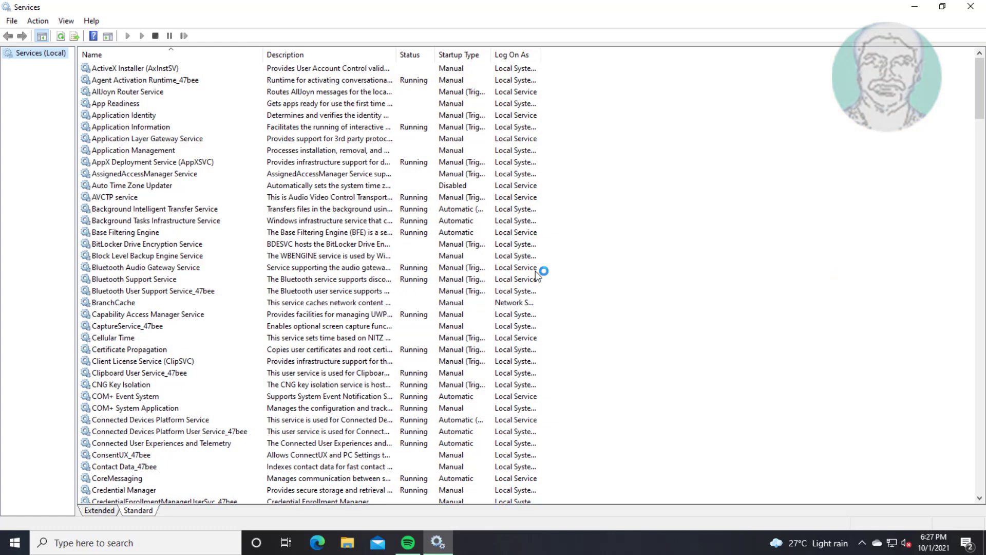
Keep the Windows Update service's startup type Automatic, apply it, and restart the service
{"action": "left_click", "coordinate": [169, 327]}
{"action": "key", "text": "w"}
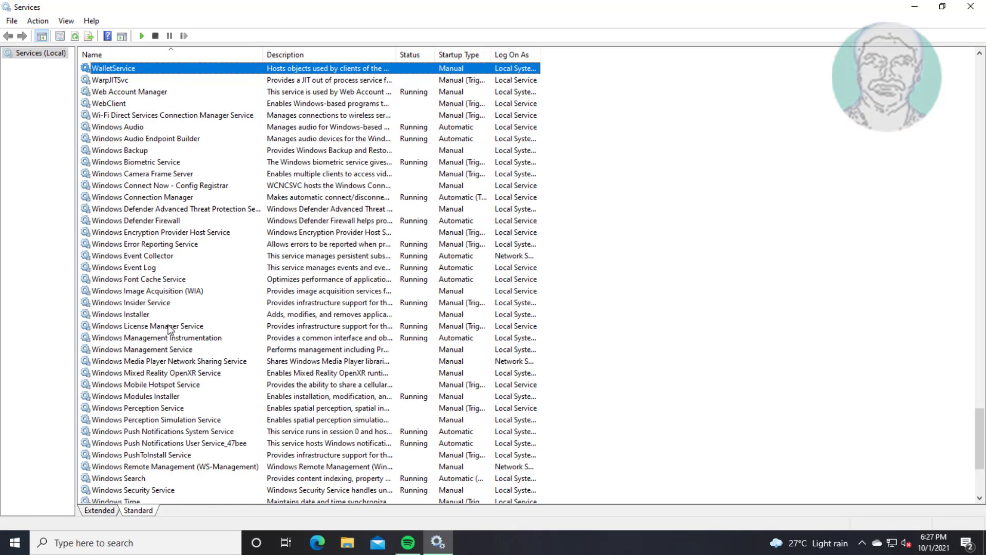
{"action": "scroll", "coordinate": [170, 329], "scroll_direction": "down", "scroll_amount": 5}
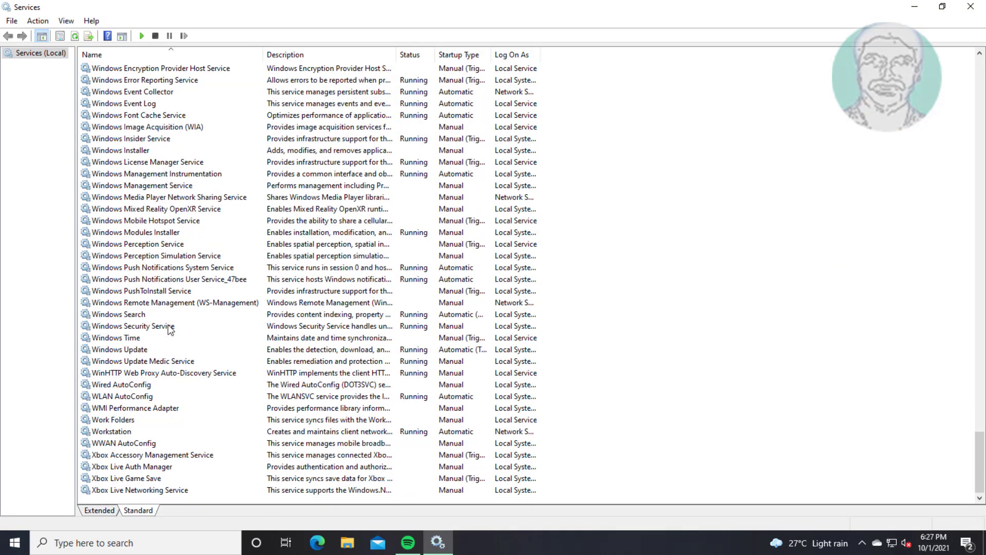
{"action": "left_click", "coordinate": [171, 352]}
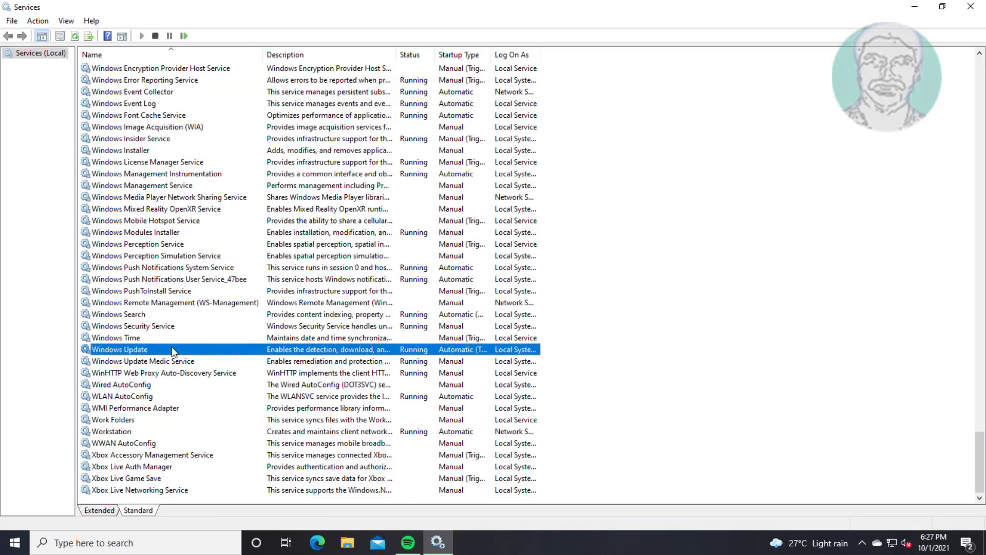
{"action": "double_click", "coordinate": [172, 350]}
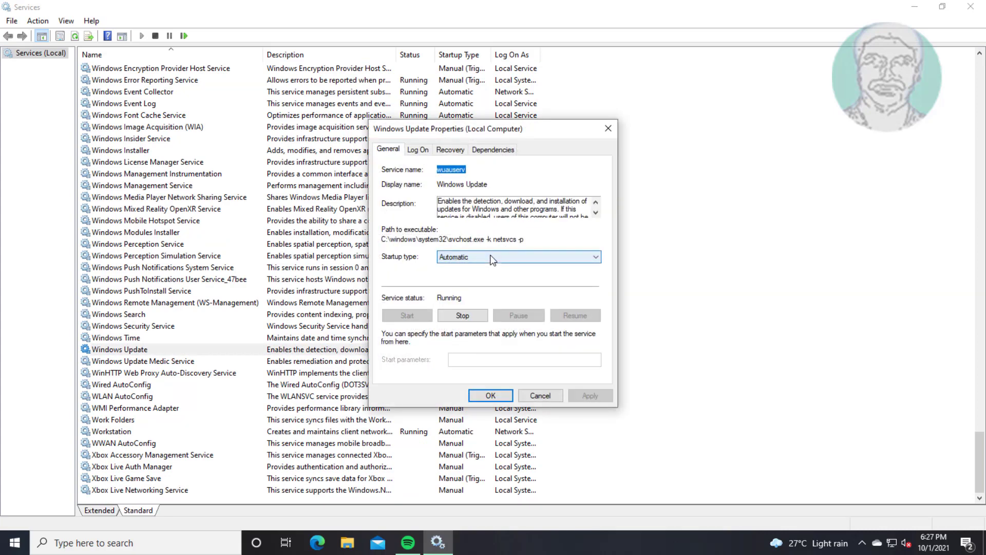
{"action": "left_click", "coordinate": [490, 256]}
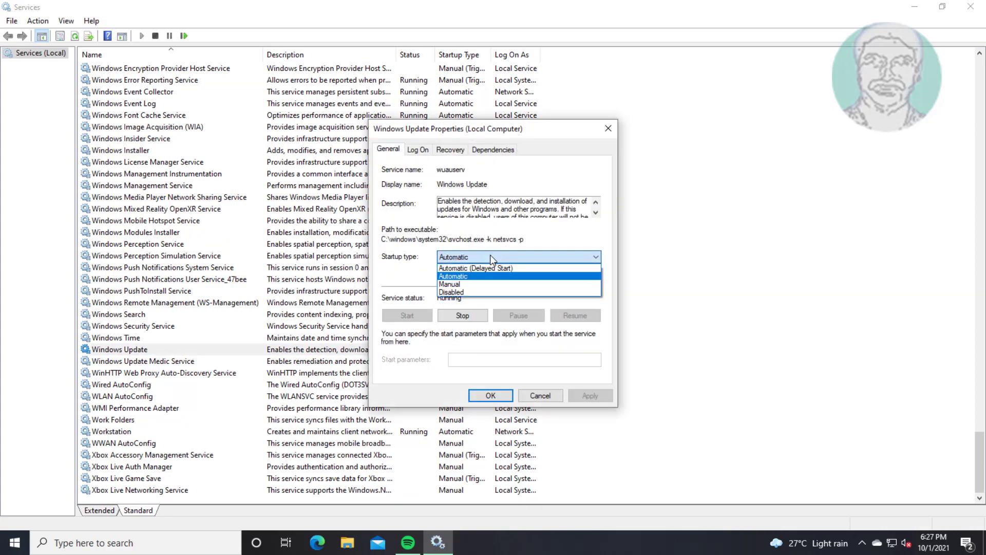
{"action": "left_click", "coordinate": [457, 276]}
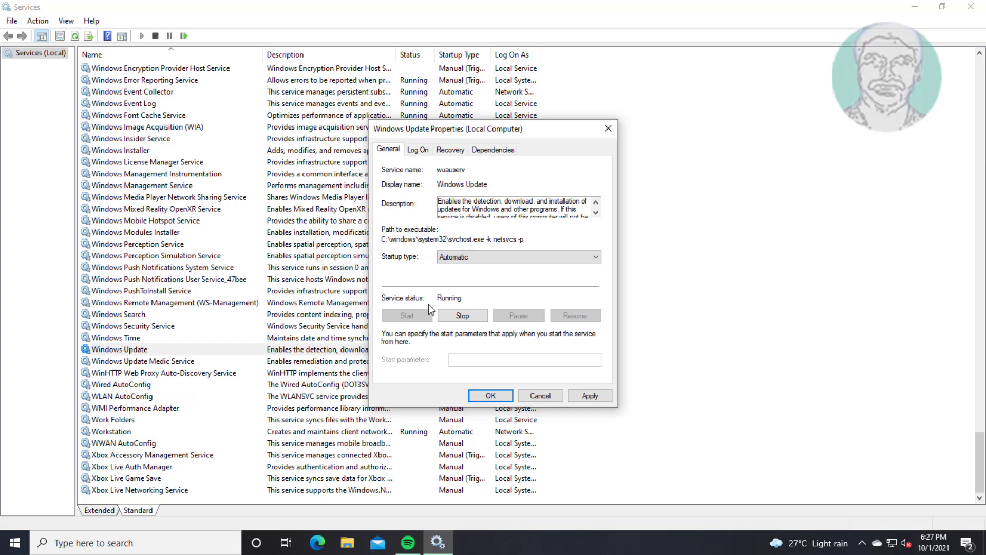
{"action": "left_click", "coordinate": [590, 396]}
{"action": "left_click", "coordinate": [490, 396]}
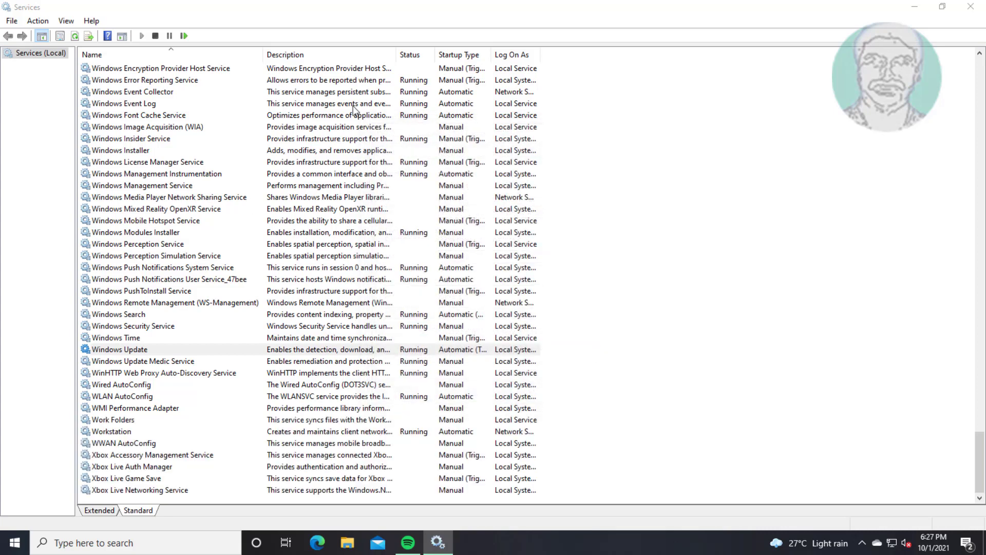
{"action": "left_click", "coordinate": [184, 35]}
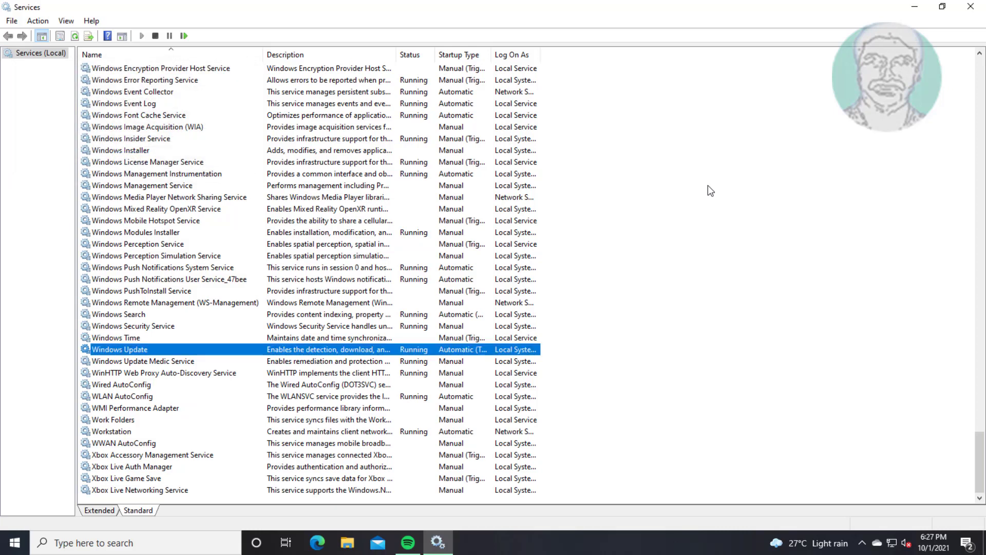
Close Services and launch Command Prompt as administrator, approving the UAC prompt
{"action": "left_click", "coordinate": [971, 7]}
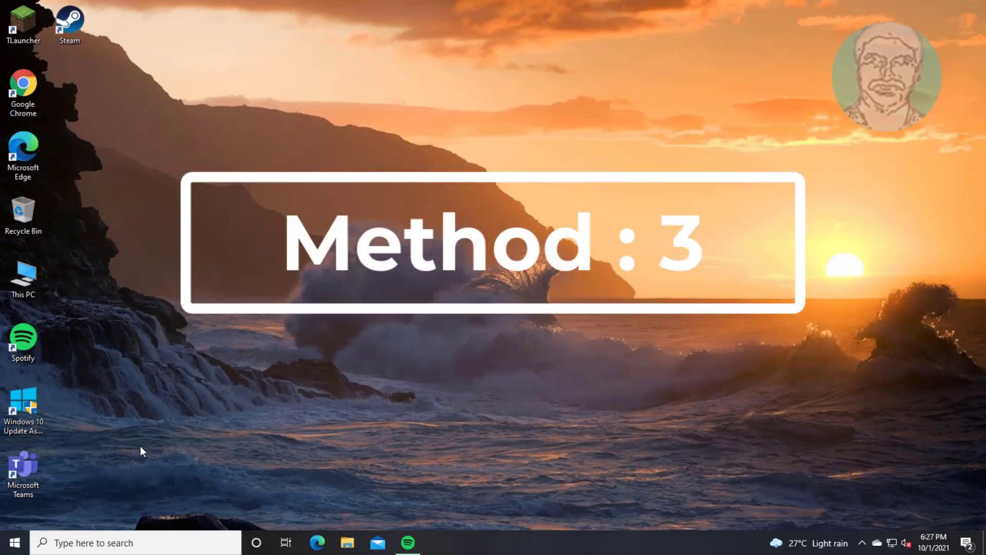
{"action": "left_click", "coordinate": [89, 546]}
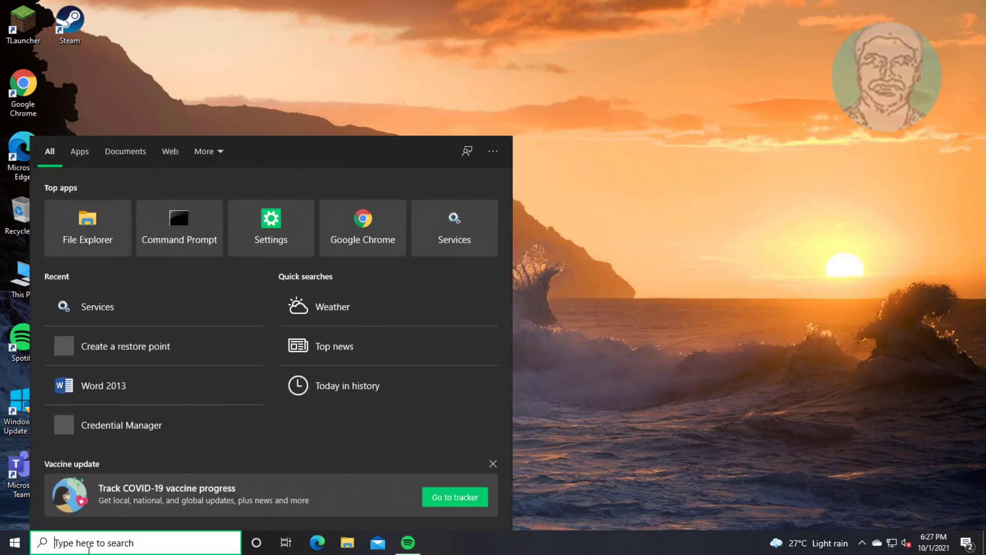
{"action": "type", "text": "cmd"}
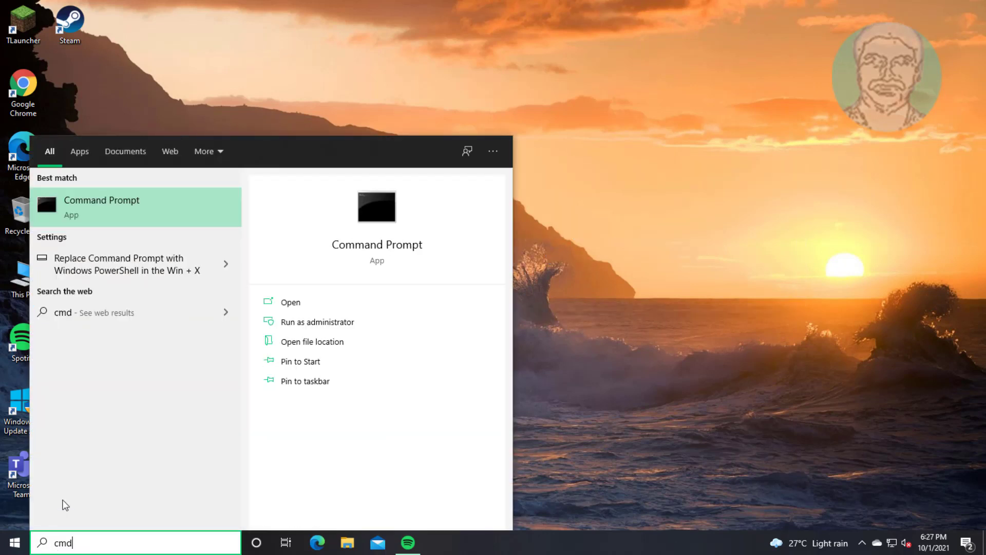
{"action": "right_click", "coordinate": [117, 214]}
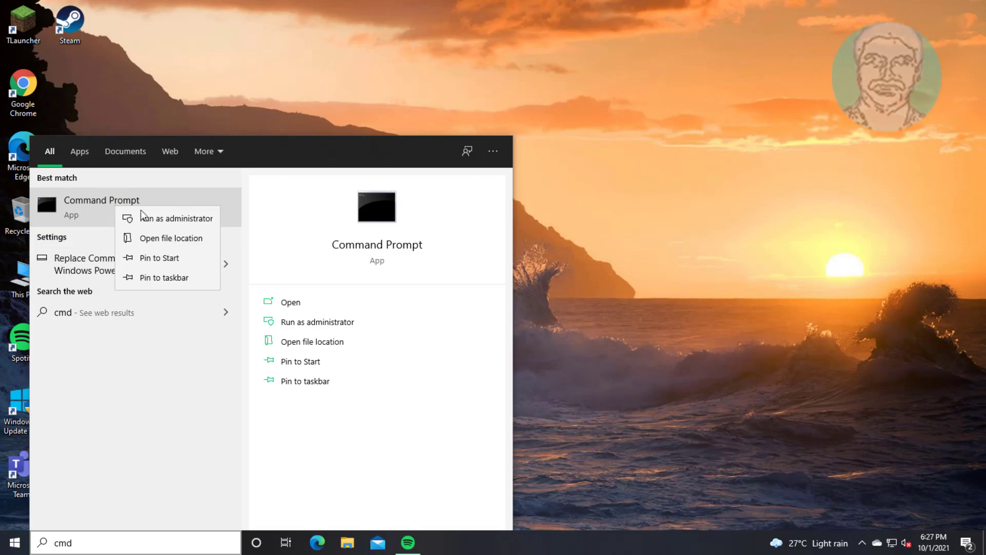
{"action": "left_click", "coordinate": [178, 218]}
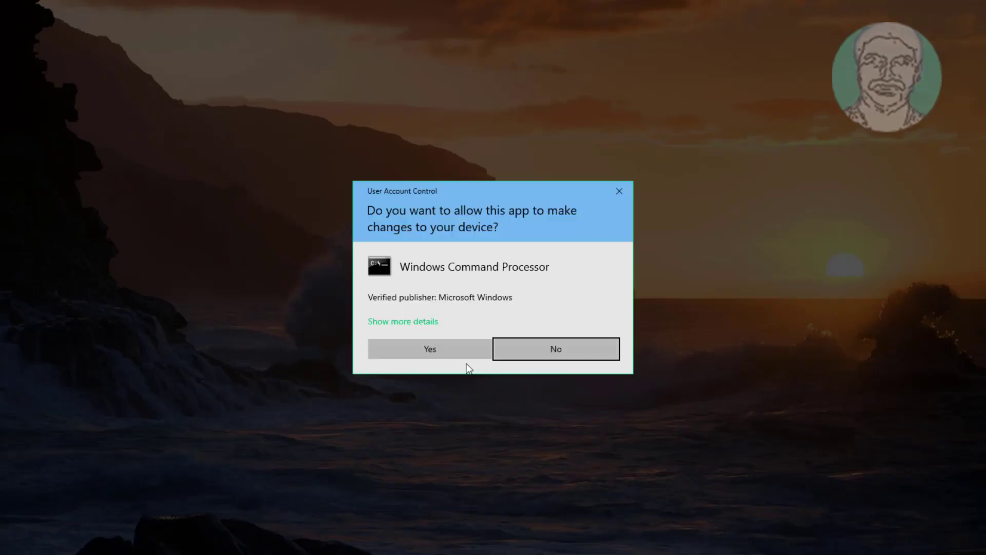
{"action": "left_click", "coordinate": [455, 340]}
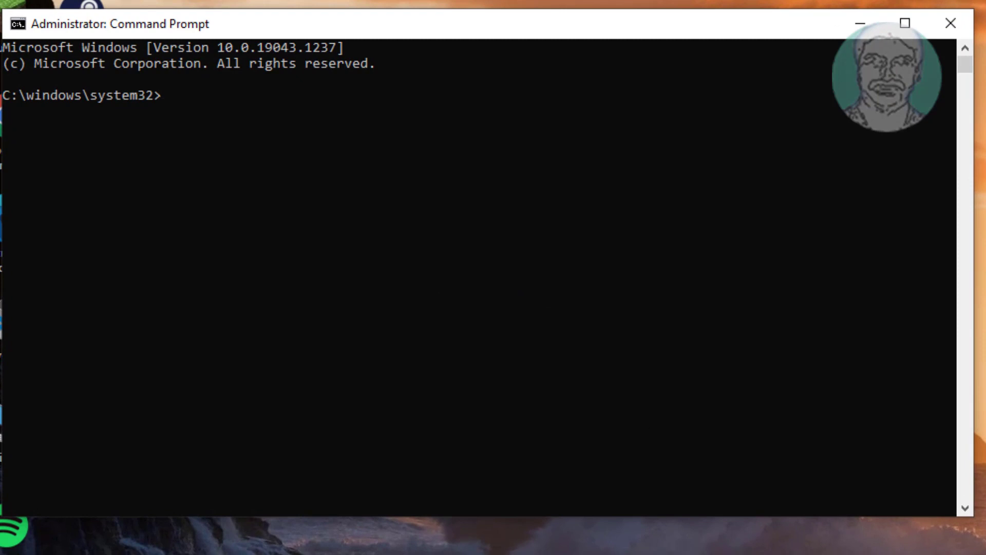
Run net stop for wuauserv, bits and cryptsvc, then begin the SoftwareDistribution rename command
{"action": "left_click", "coordinate": [715, 428]}
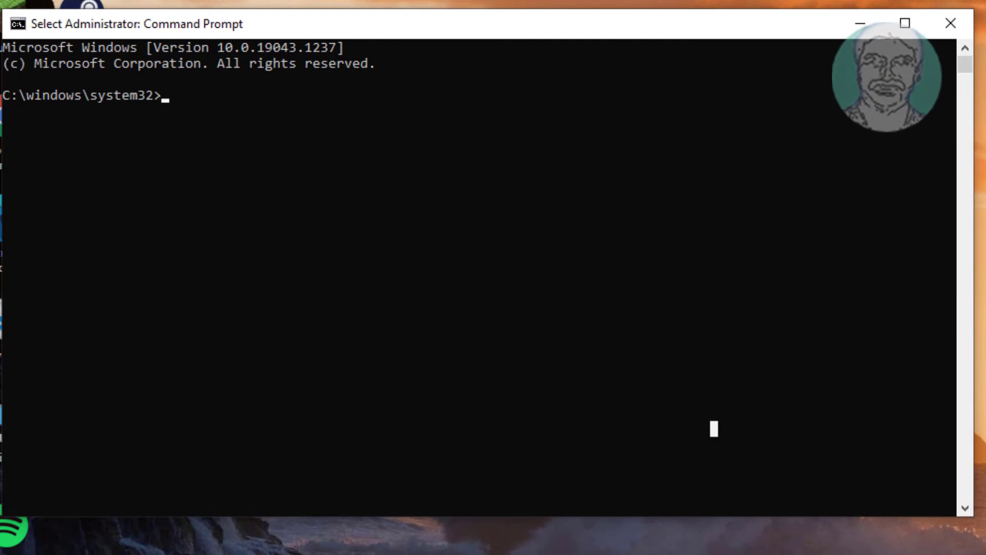
{"action": "type", "text": "net s"}
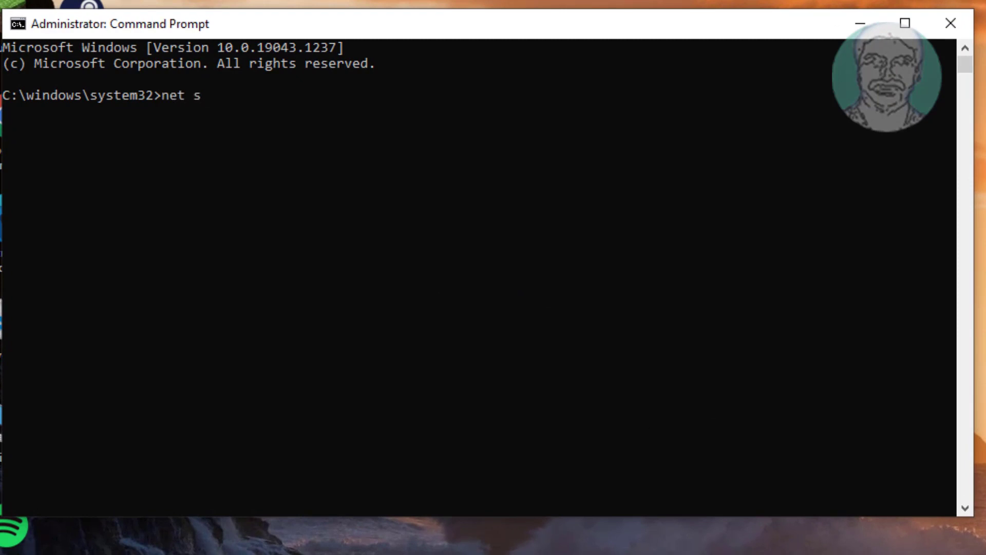
{"action": "type", "text": "ptop wuauserv"}
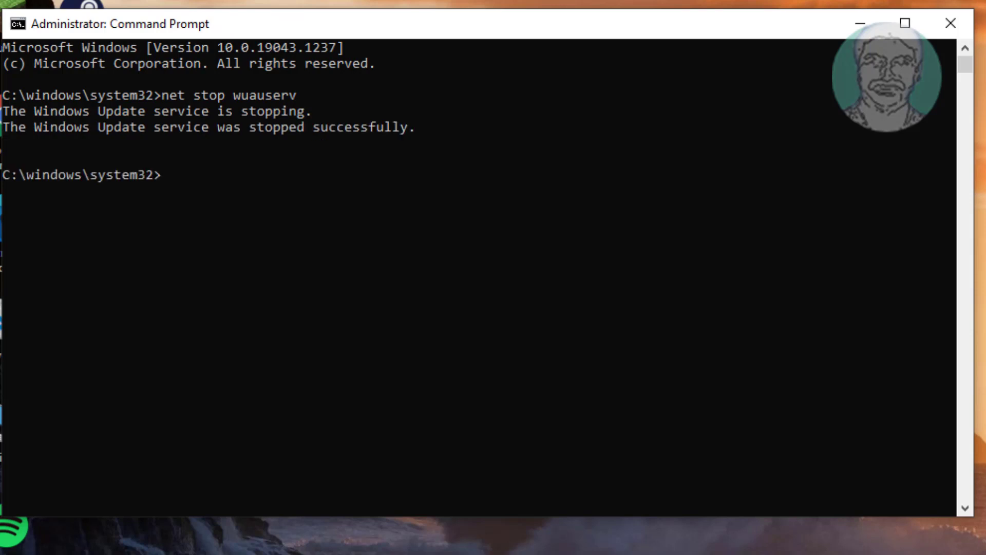
{"action": "type", "text": "net stop bits"}
{"action": "key", "text": "Return"}
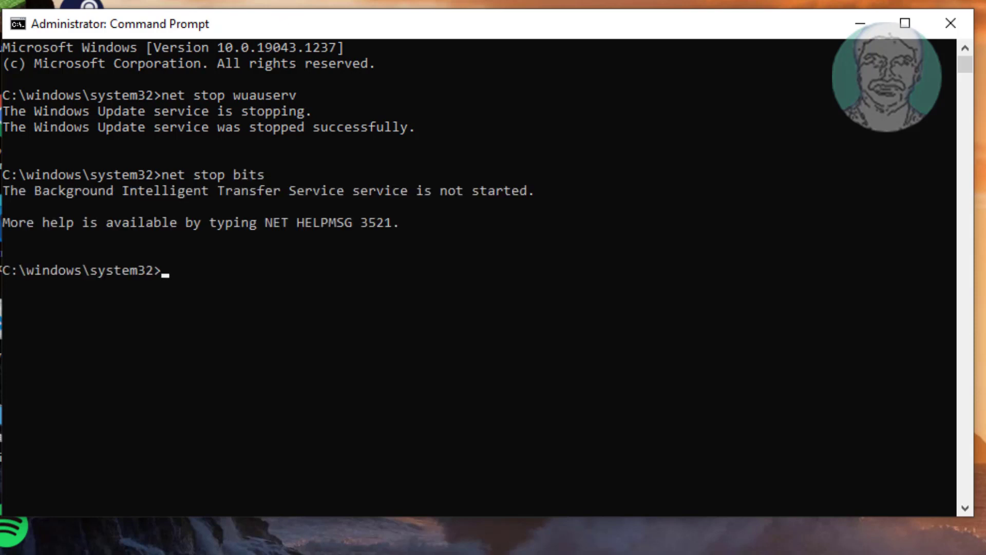
{"action": "type", "text": "m32>net stop cryptsvc"}
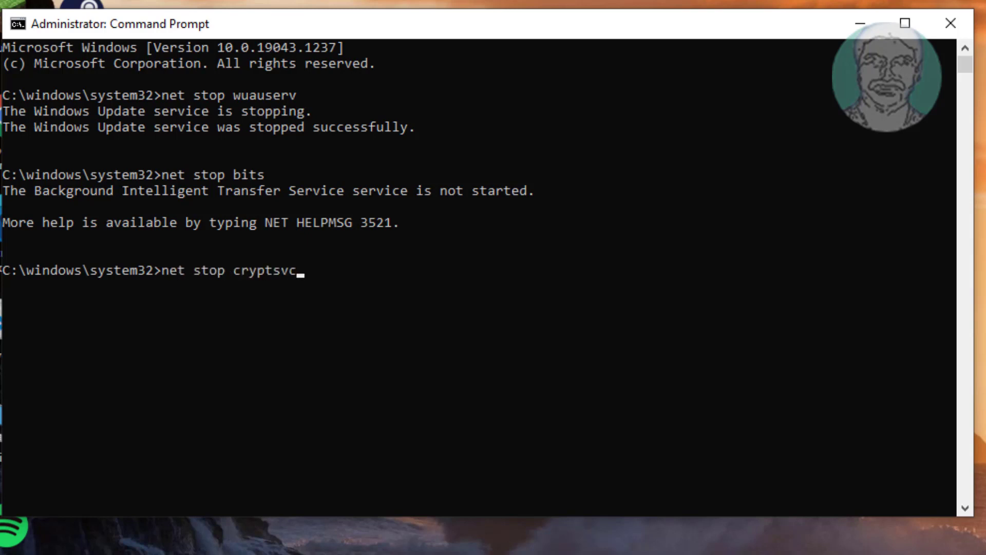
{"action": "key", "text": "Return"}
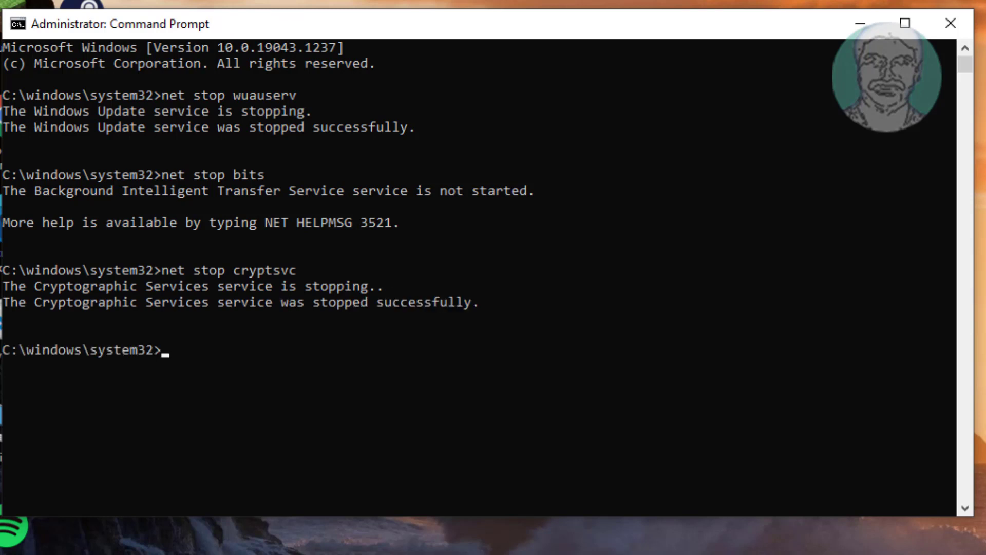
{"action": "type", "text": "ren c:\\windows\\s"}
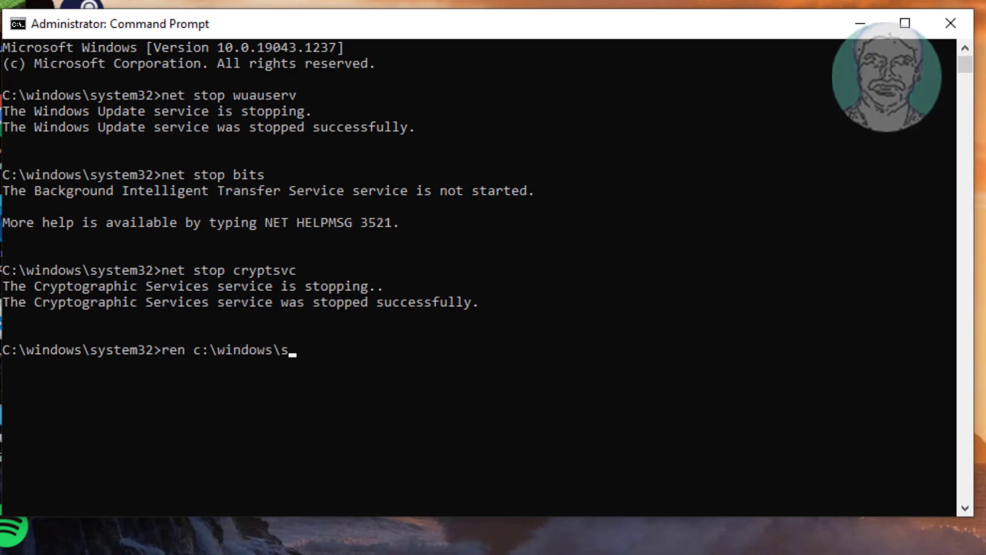
{"action": "type", "text": "oftwaredistri"}
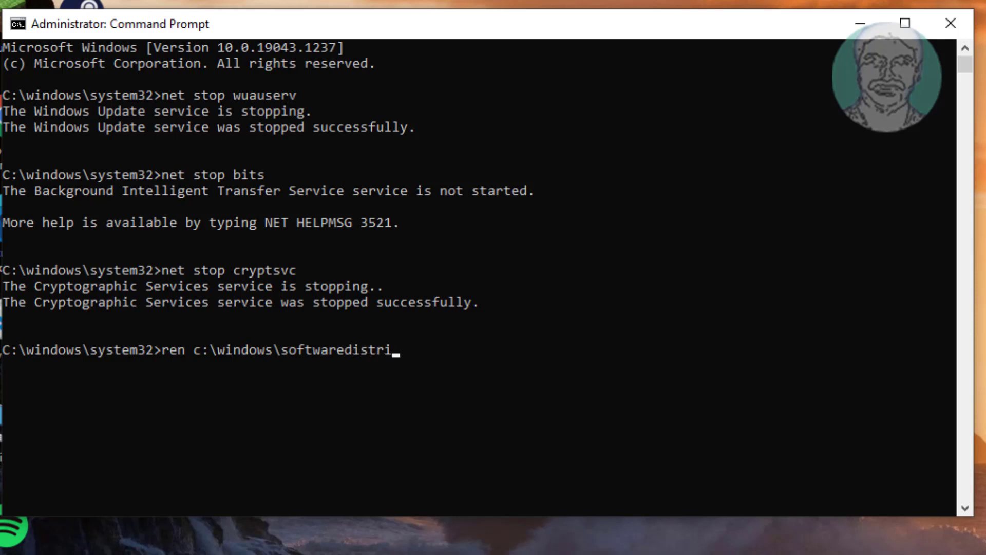
{"action": "type", "text": "bution softwaredistribution"}
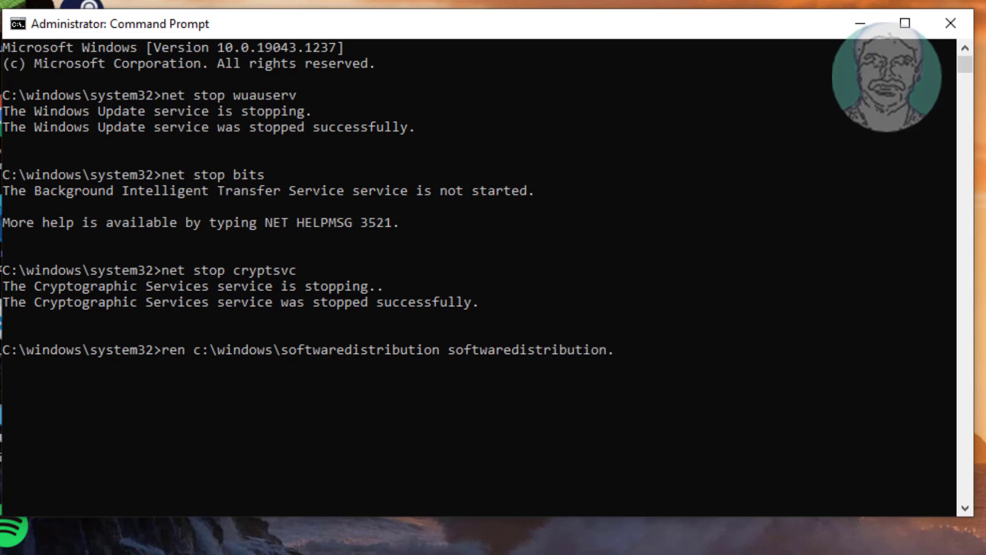
{"action": "type", "text": ".ol"}
Rename SoftwareDistribution to softwaredistribution.old and catroot2 to catroot2.old, then enter net start wuauserv
{"action": "key", "text": "BackSpace"}
{"action": "key", "text": "BackSpace"}
{"action": "key", "text": "BackSpace"}
{"action": "type", "text": ".old"}
{"action": "key", "text": "Return"}
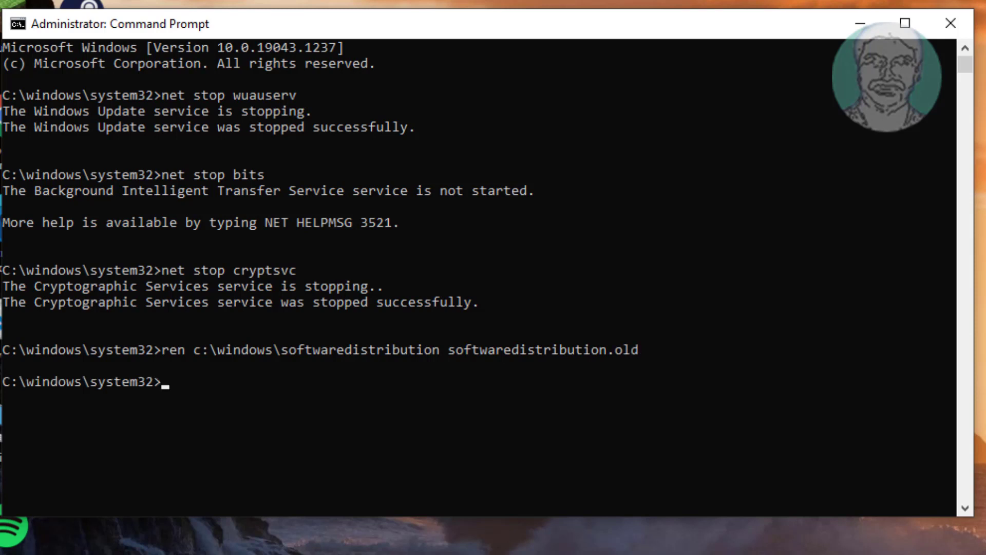
{"action": "type", "text": "ren c:\\windows\\"}
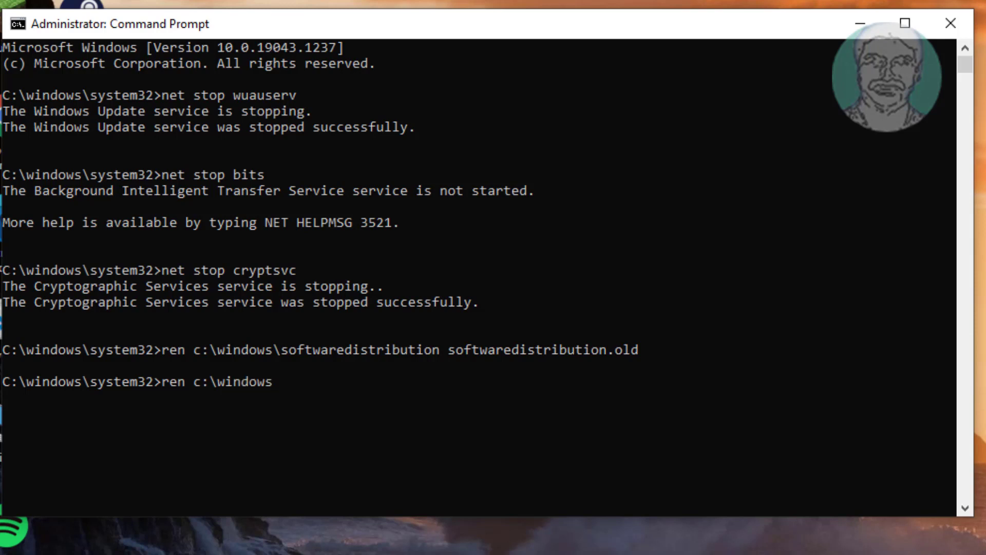
{"action": "type", "text": "system32"}
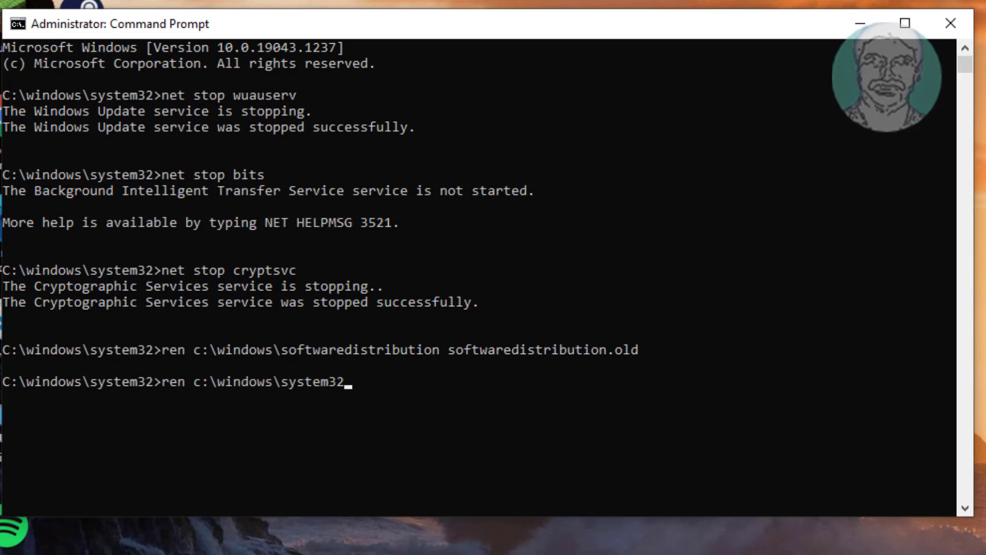
{"action": "type", "text": "\\catroot2 c"}
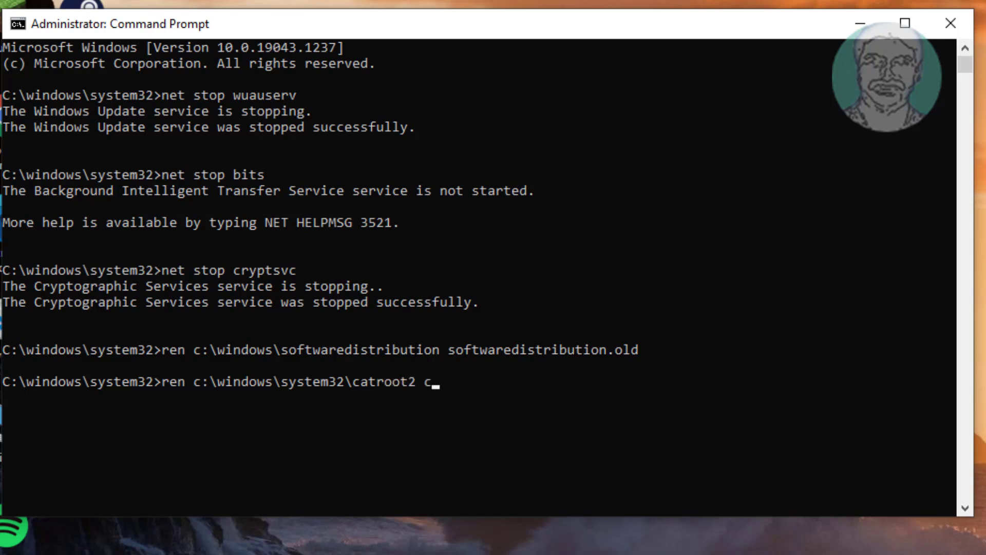
{"action": "type", "text": "atroot2.old"}
{"action": "key", "text": "Return"}
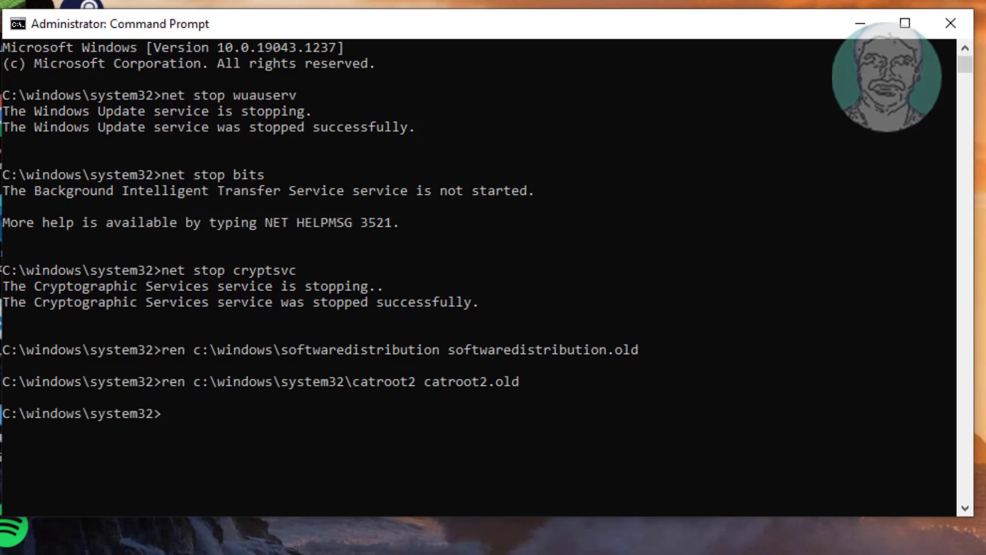
{"action": "type", "text": "net start wu"}
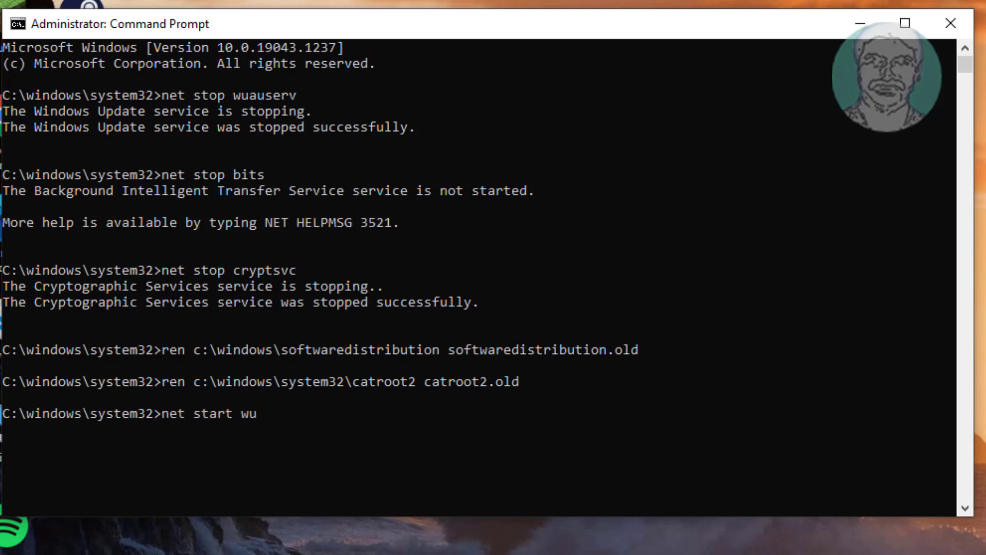
{"action": "type", "text": "auserv"}
Start the wuauserv, bits and cryptsvc services again with net start
{"action": "key", "text": "Return"}
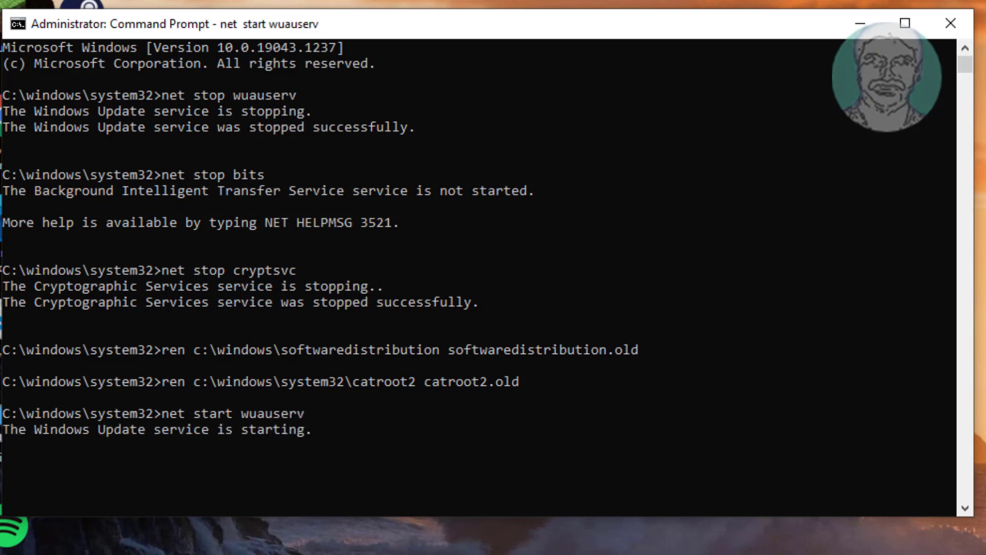
{"action": "type", "text": "net "}
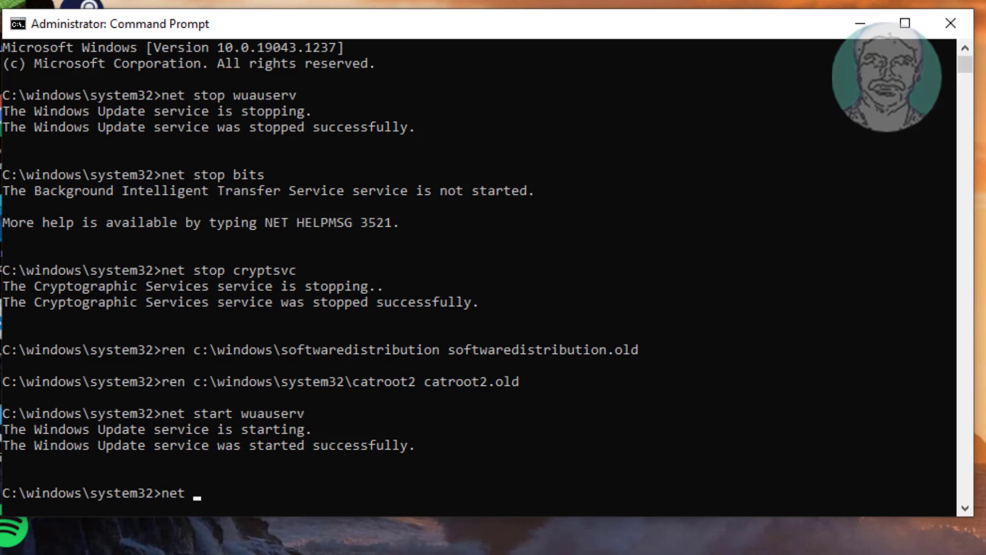
{"action": "type", "text": "start bits"}
{"action": "key", "text": "Return"}
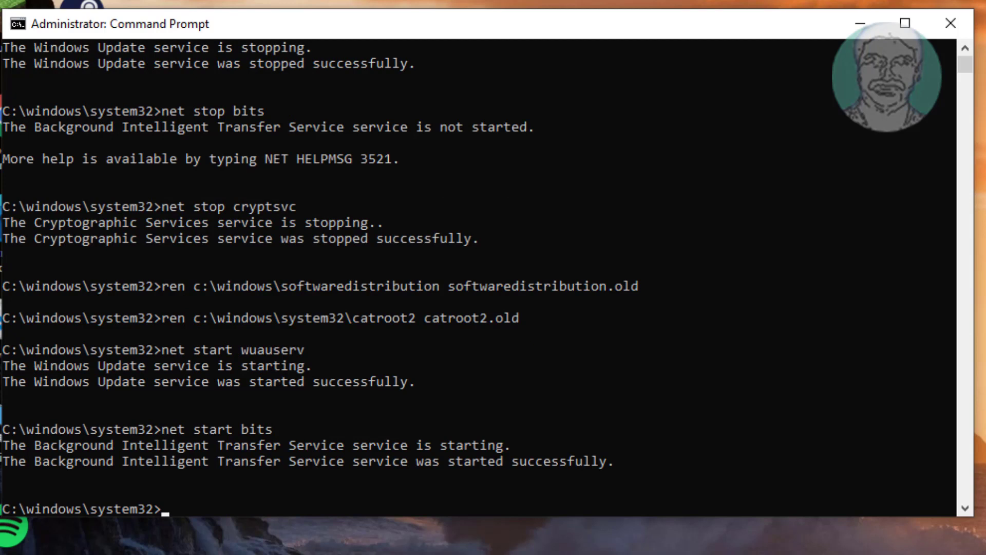
{"action": "type", "text": "net start crypts"}
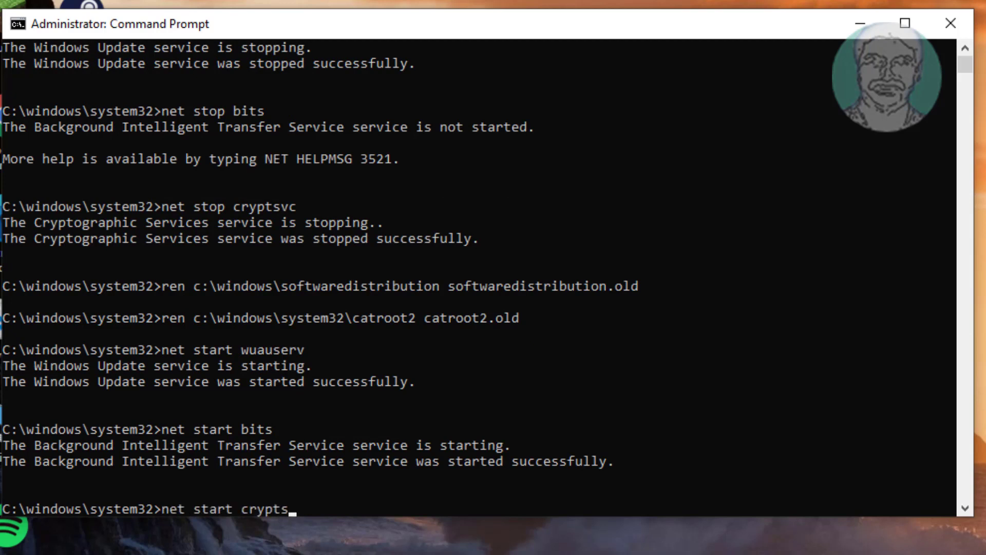
{"action": "type", "text": "vc"}
{"action": "key", "text": "Return"}
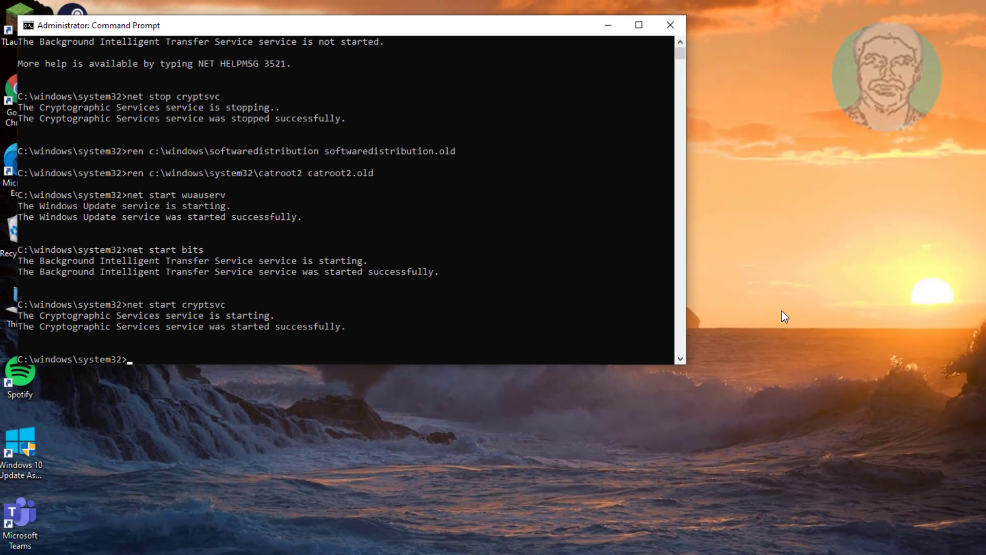
Exit Command Prompt and restart the computer from the Start menu's power options
{"action": "type", "text": "exit"}
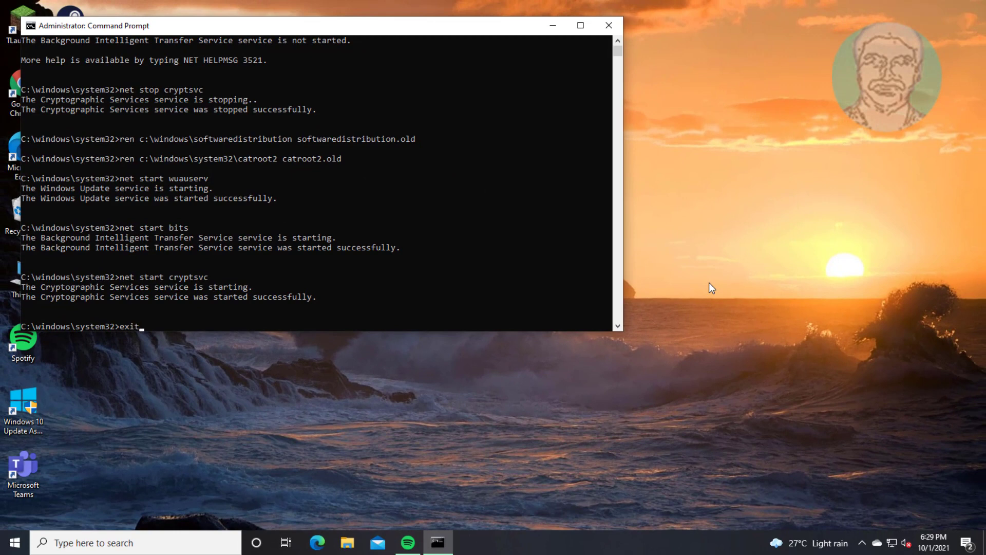
{"action": "key", "text": "Return"}
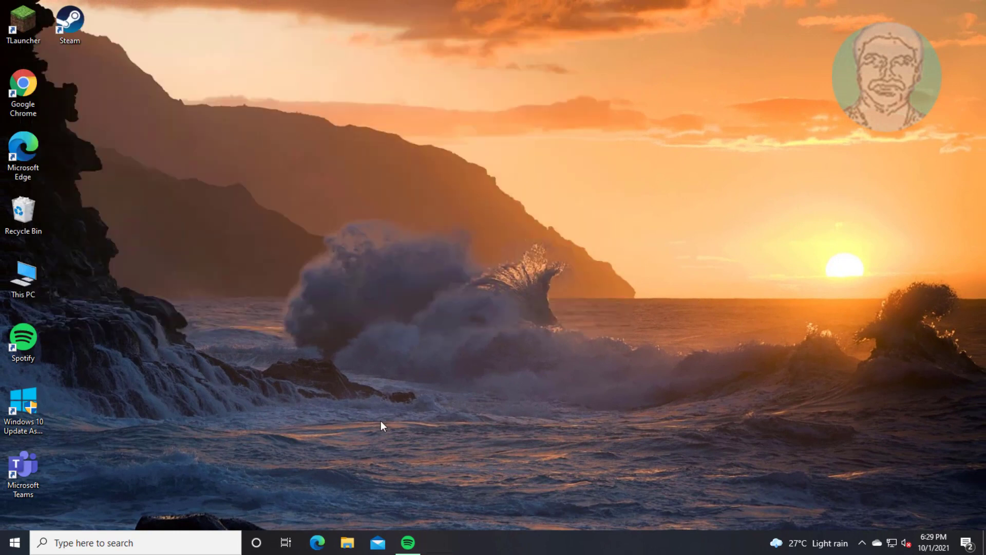
{"action": "left_click", "coordinate": [14, 543]}
{"action": "left_click", "coordinate": [16, 517]}
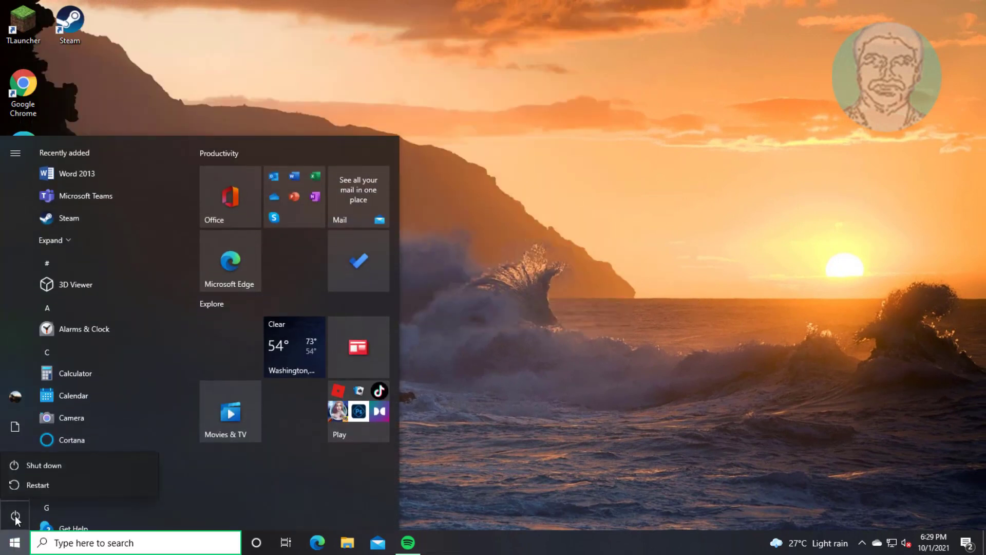
{"action": "left_click", "coordinate": [34, 486]}
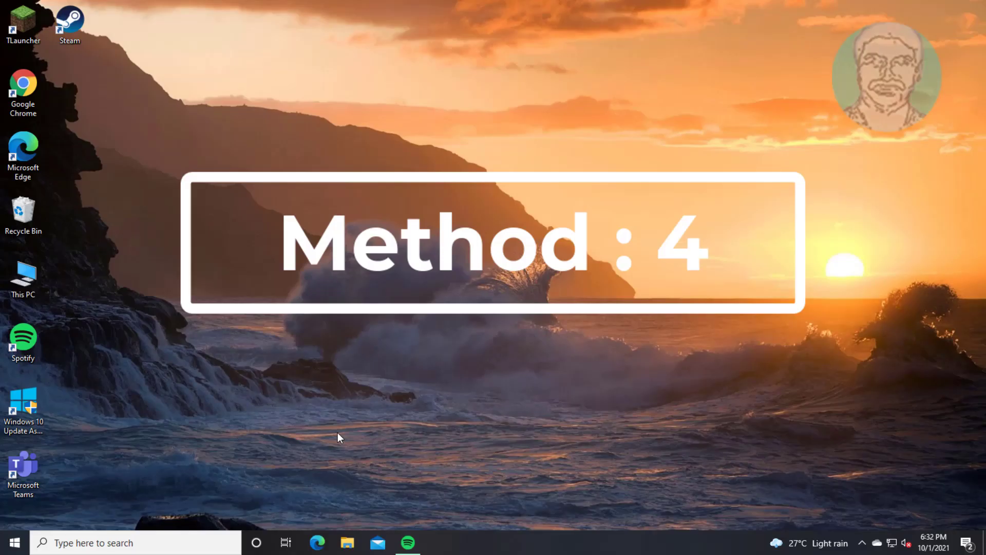
Open an administrator Command Prompt from Windows search, approving the UAC prompt
{"action": "left_click", "coordinate": [114, 544]}
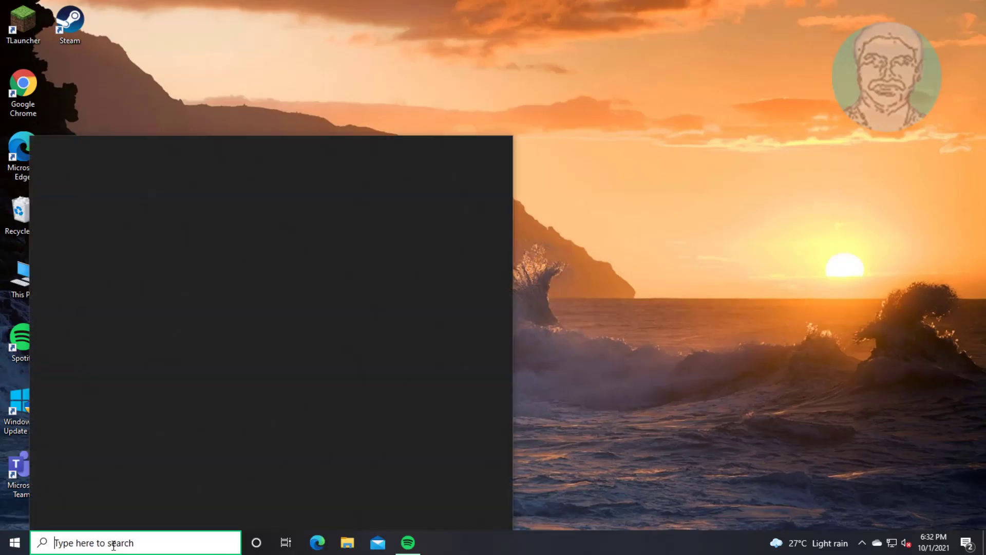
{"action": "type", "text": "cmd"}
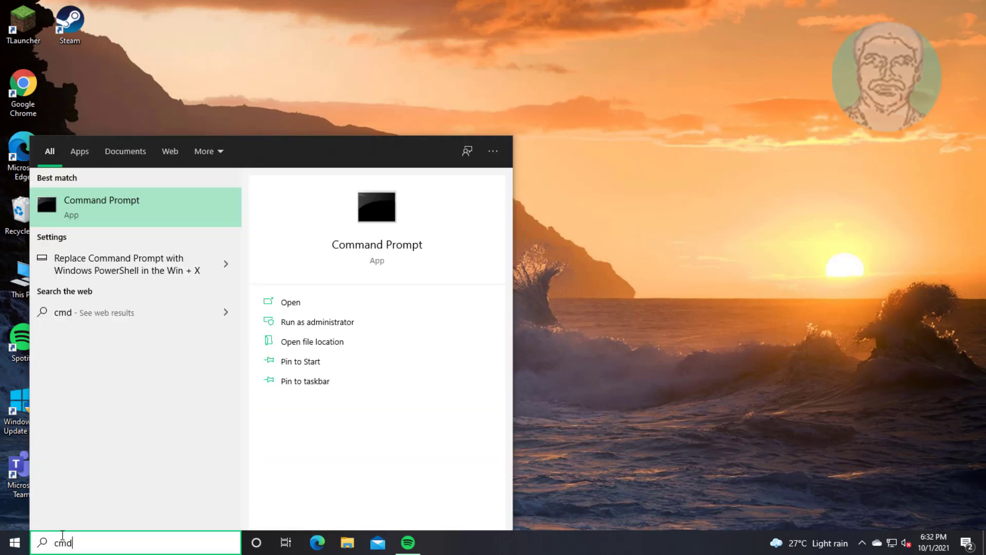
{"action": "right_click", "coordinate": [106, 201]}
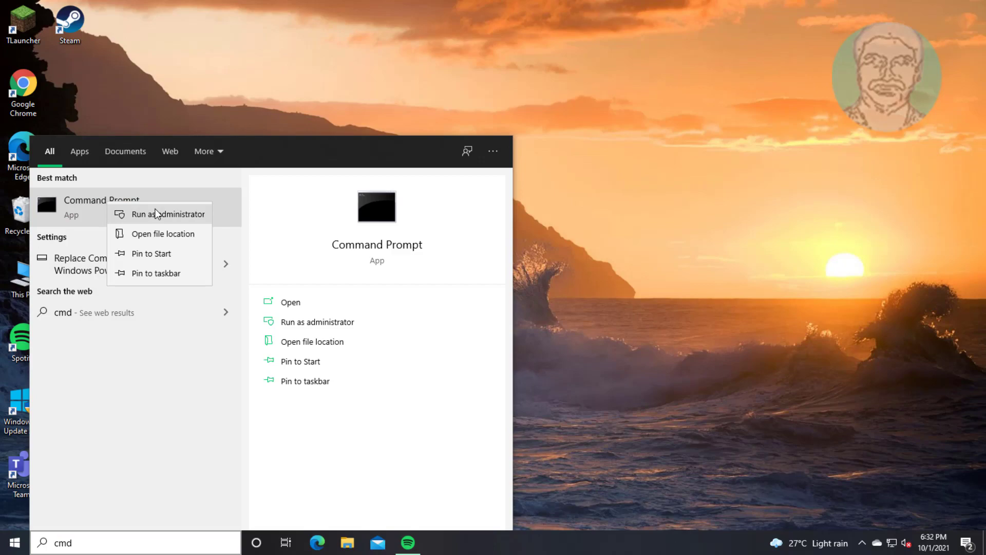
{"action": "left_click", "coordinate": [157, 213]}
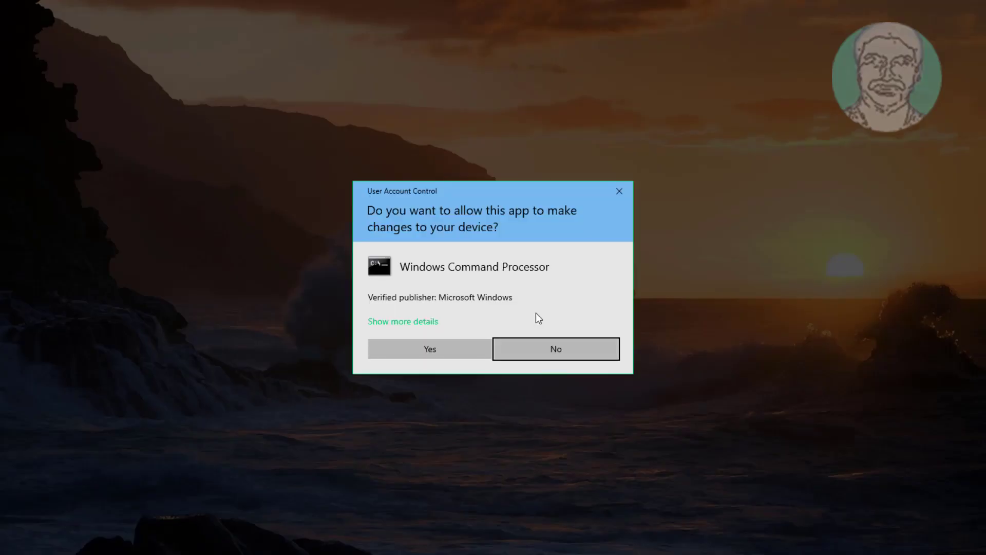
{"action": "left_click", "coordinate": [432, 353]}
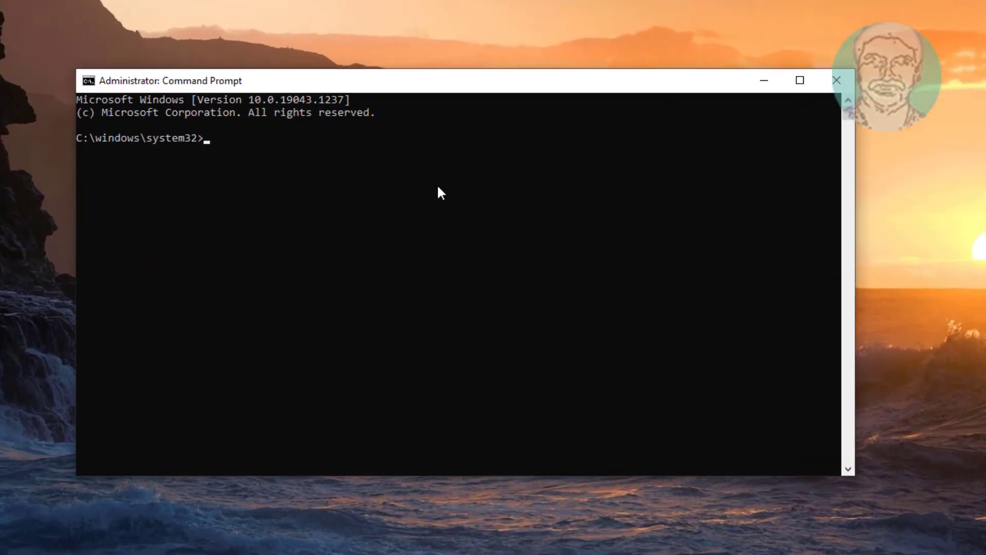
Run sfc /scannow to check system file integrity
{"action": "type", "text": "s"}
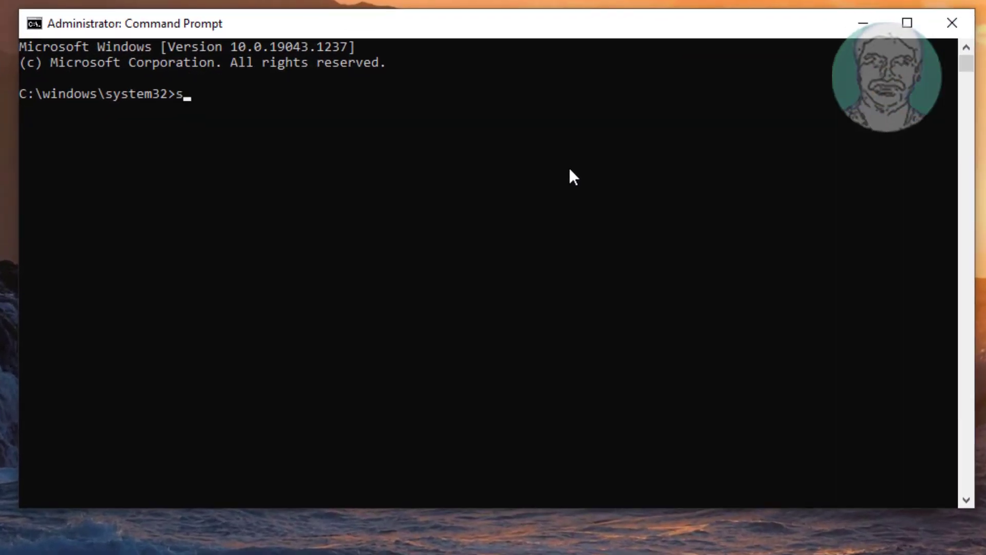
{"action": "type", "text": "fc /scannow"}
{"action": "key", "text": "Return"}
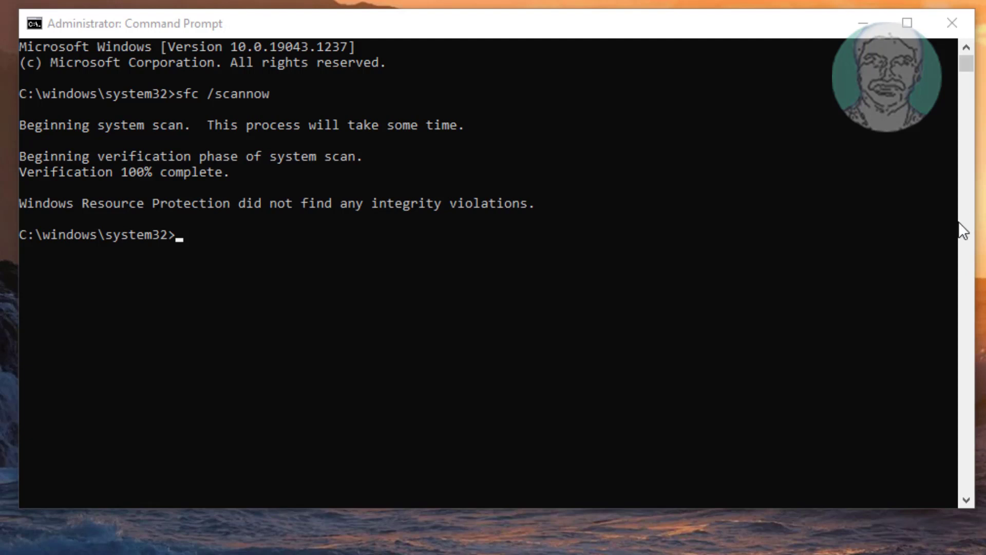
Run dism /online /cleanup-image /restorehealth to repair the Windows image
{"action": "left_click", "coordinate": [908, 231]}
{"action": "type", "text": "d"}
{"action": "type", "text": "is"}
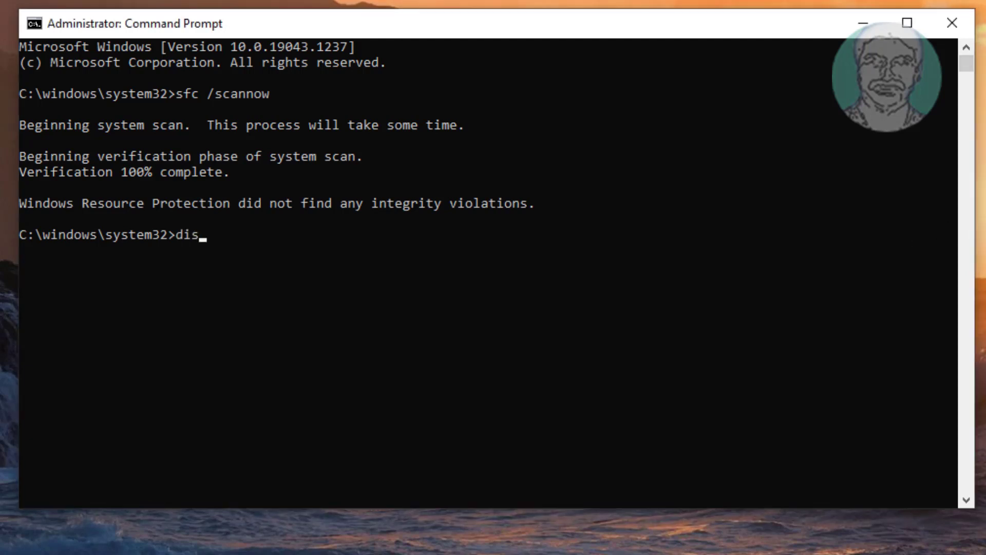
{"action": "type", "text": "m /online /clean"}
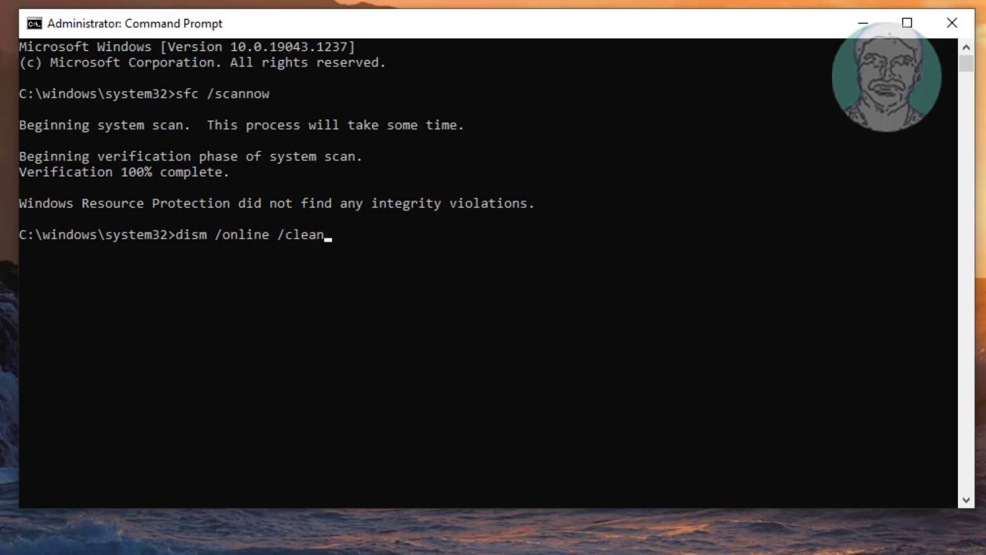
{"action": "type", "text": "up-image "}
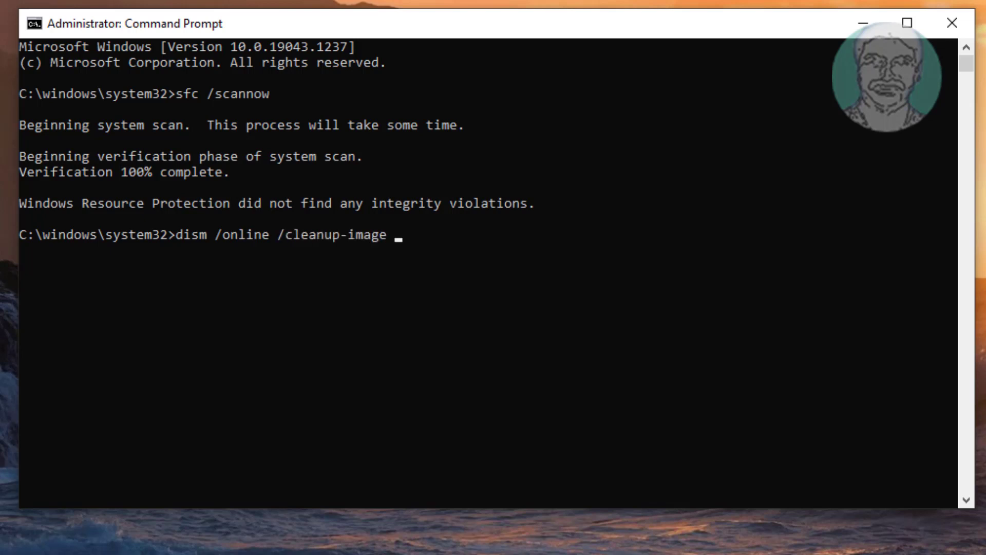
{"action": "type", "text": "/restorehealth"}
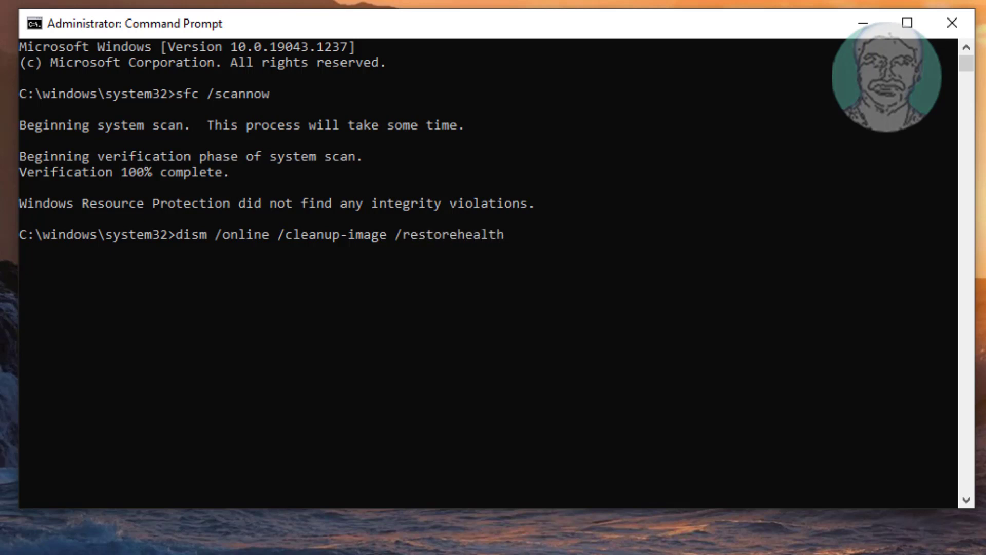
{"action": "key", "text": "Return"}
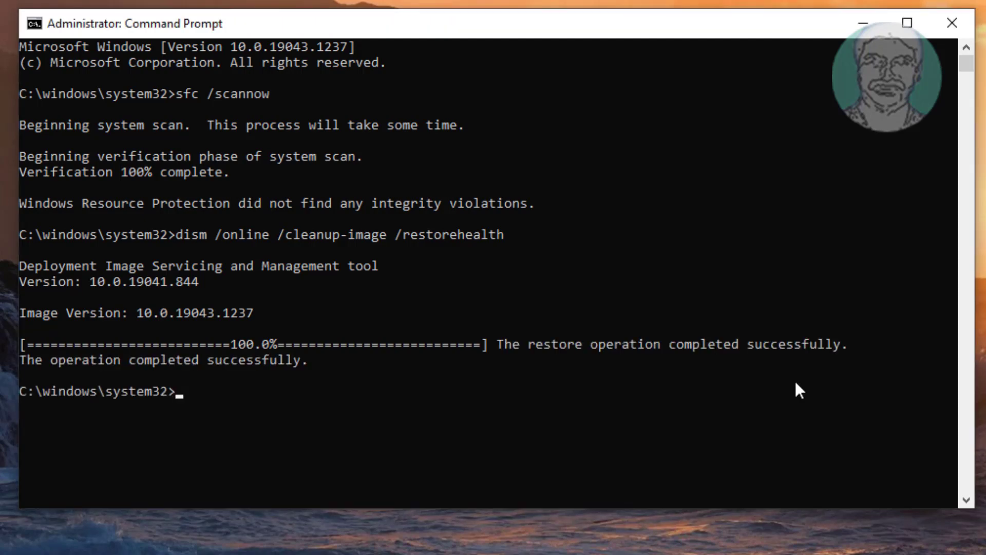
Exit Command Prompt and restart the computer from the Start menu
{"action": "type", "text": "exit"}
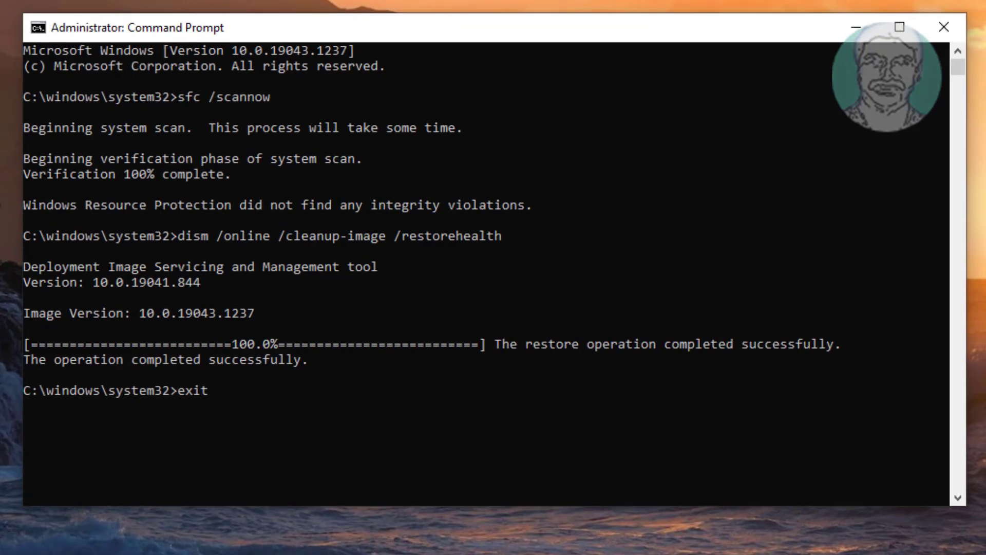
{"action": "key", "text": "Return"}
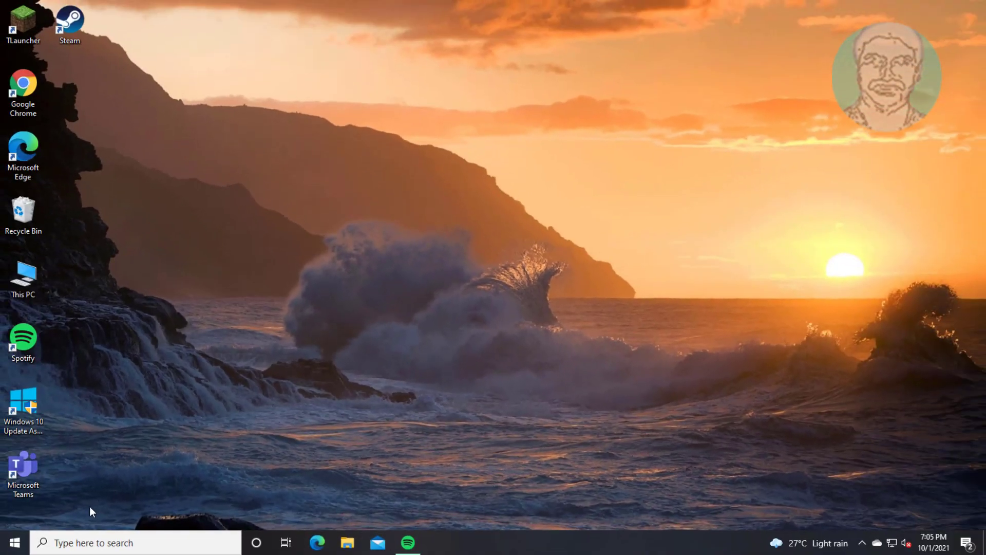
{"action": "left_click", "coordinate": [13, 547]}
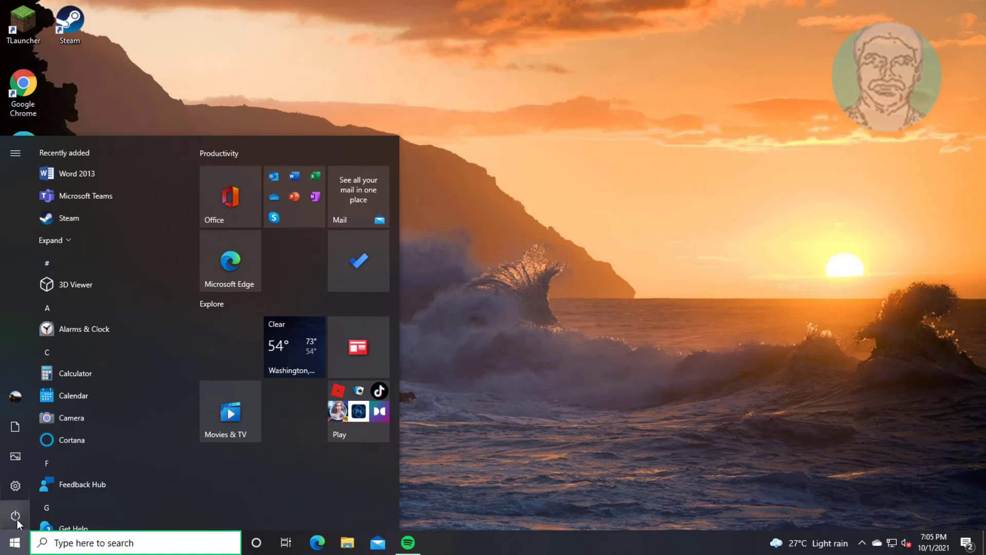
{"action": "left_click", "coordinate": [15, 517]}
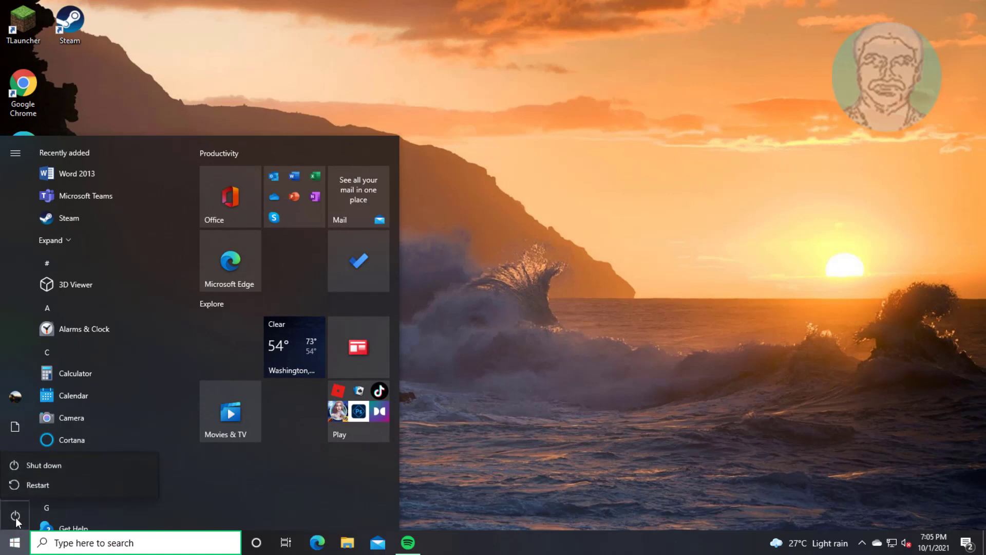
{"action": "left_click", "coordinate": [33, 487]}
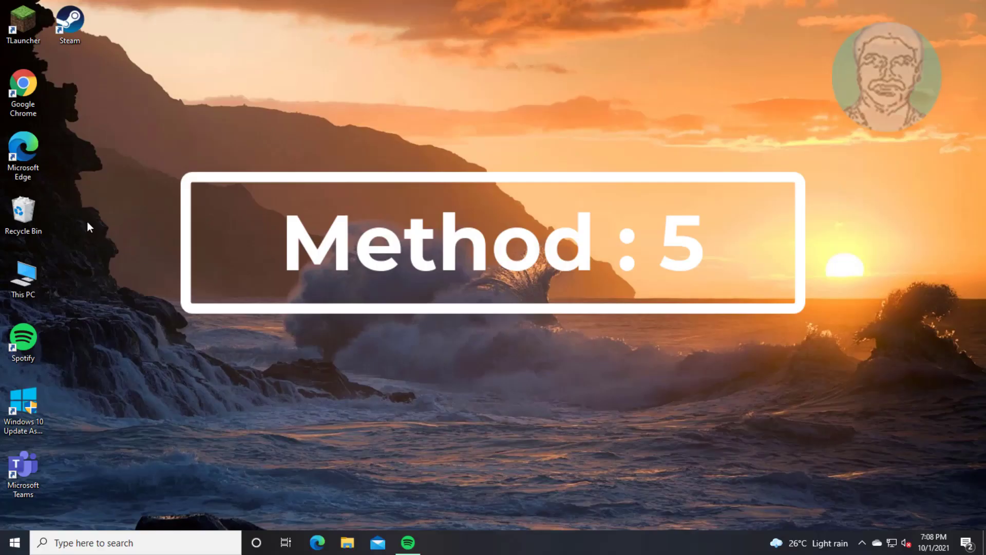
Open Chrome and search for 'windows 10 download'
{"action": "double_click", "coordinate": [23, 86]}
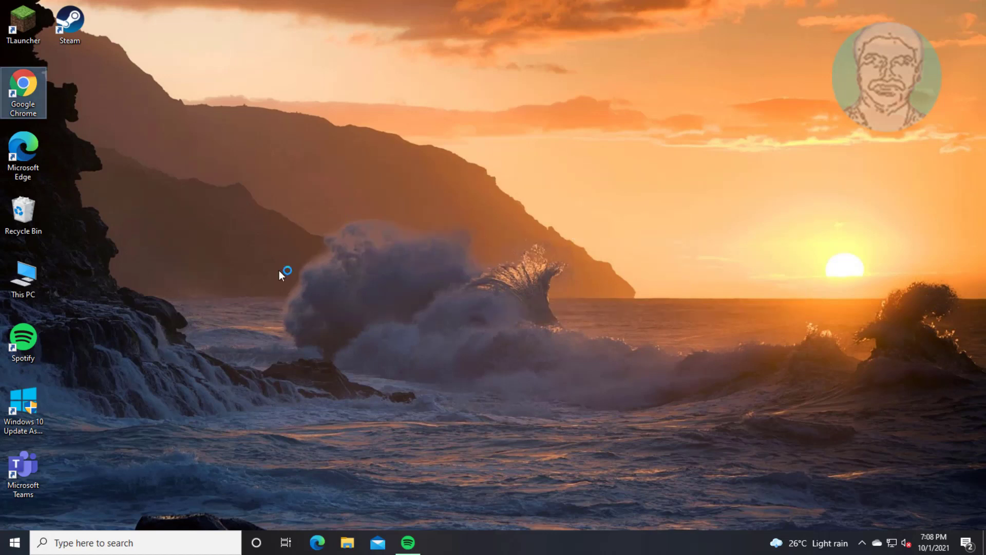
{"action": "left_click", "coordinate": [392, 34]}
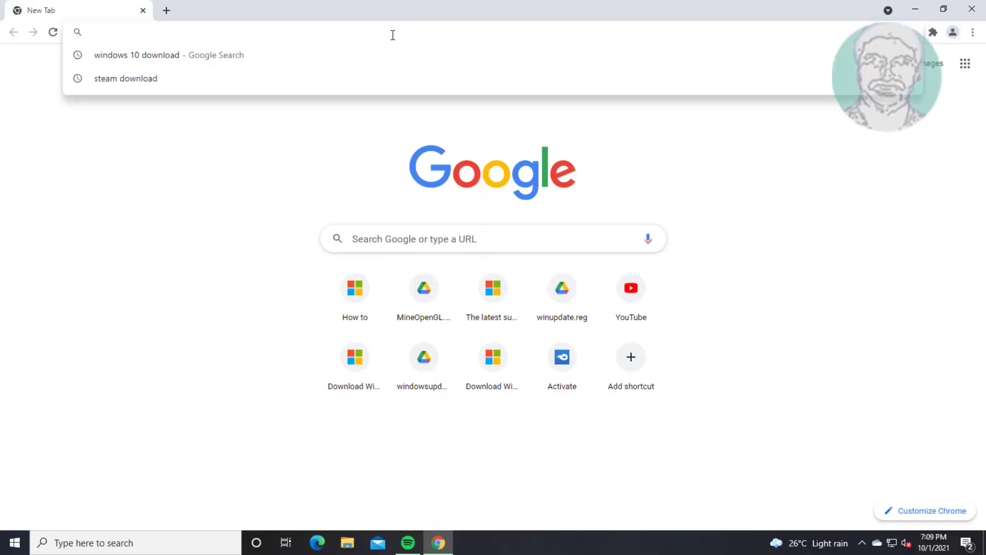
{"action": "type", "text": "windows 10"}
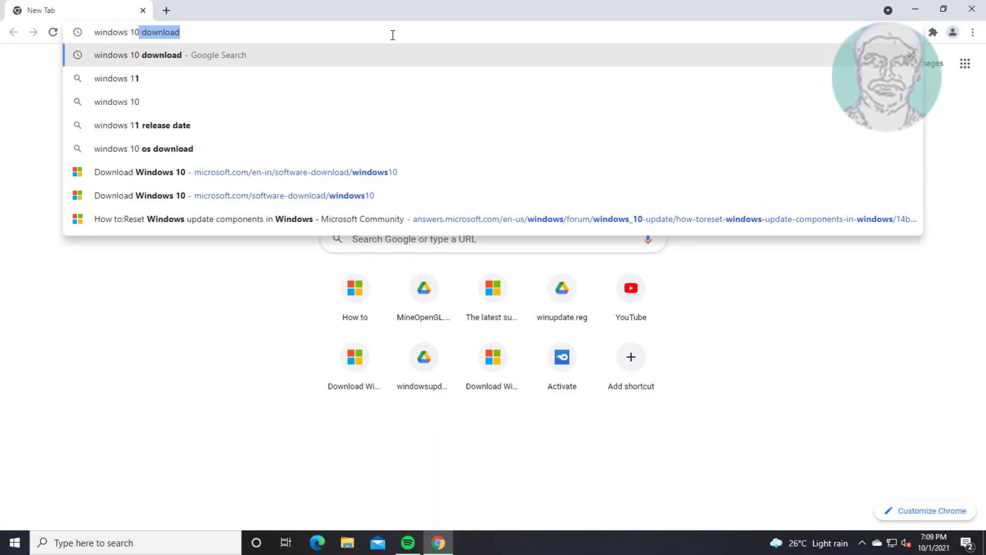
{"action": "type", "text": " download"}
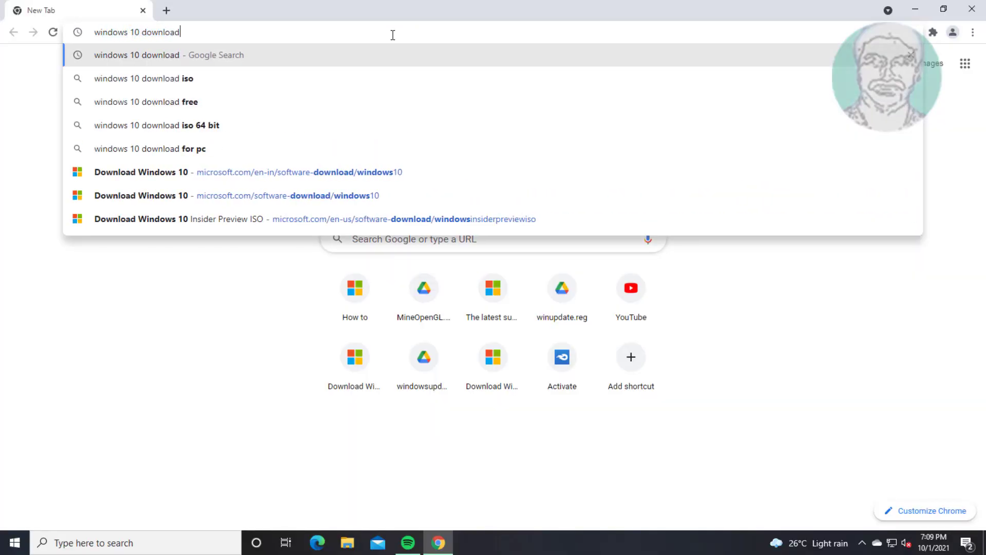
{"action": "key", "text": "Return"}
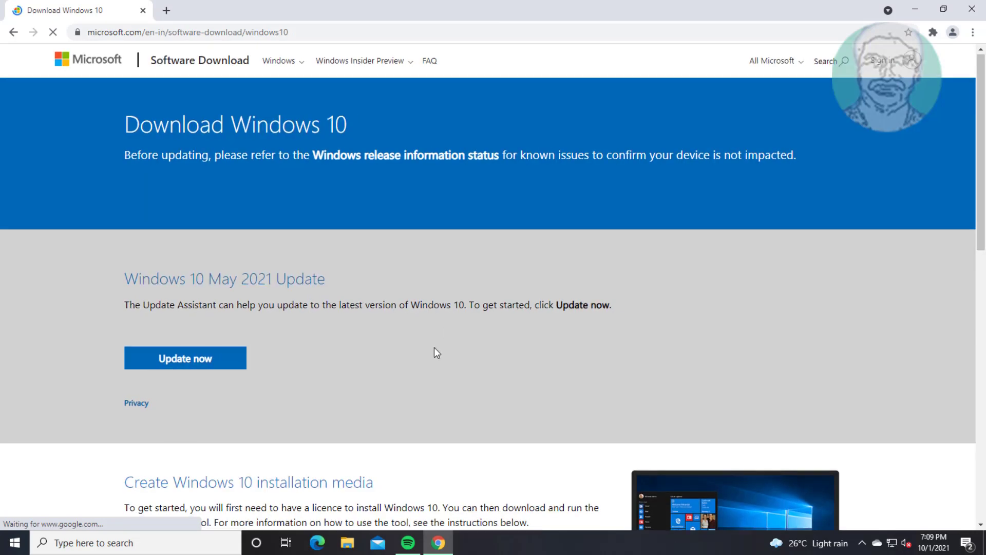
Download the media creation tool from Microsoft's page and run it, approving UAC
{"action": "scroll", "coordinate": [434, 350], "scroll_direction": "down", "scroll_amount": 5}
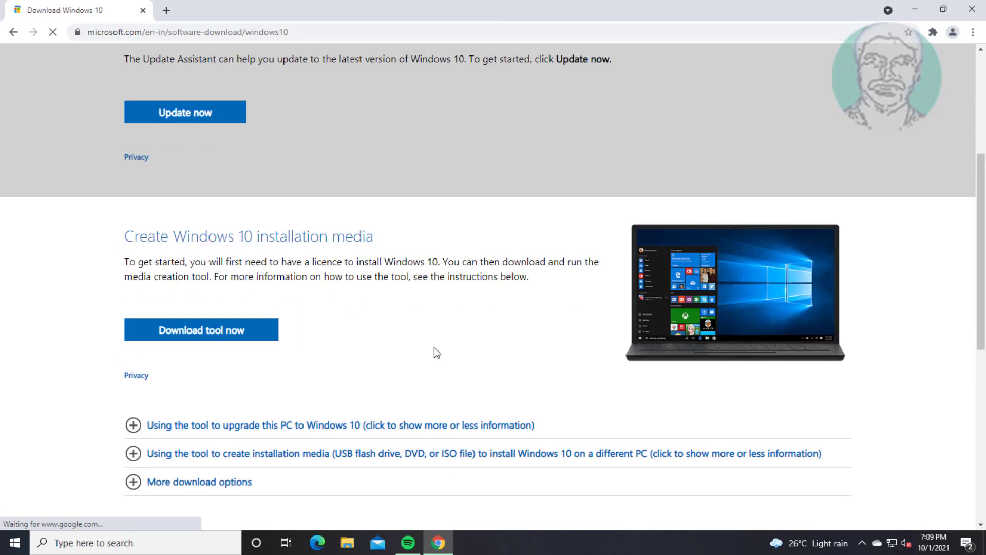
{"action": "left_click", "coordinate": [212, 329]}
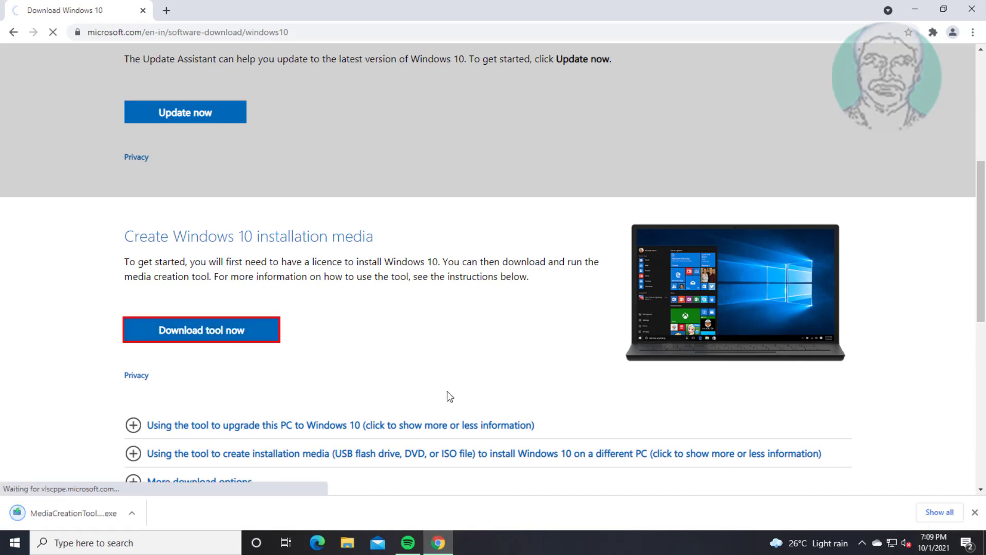
{"action": "left_click", "coordinate": [73, 519]}
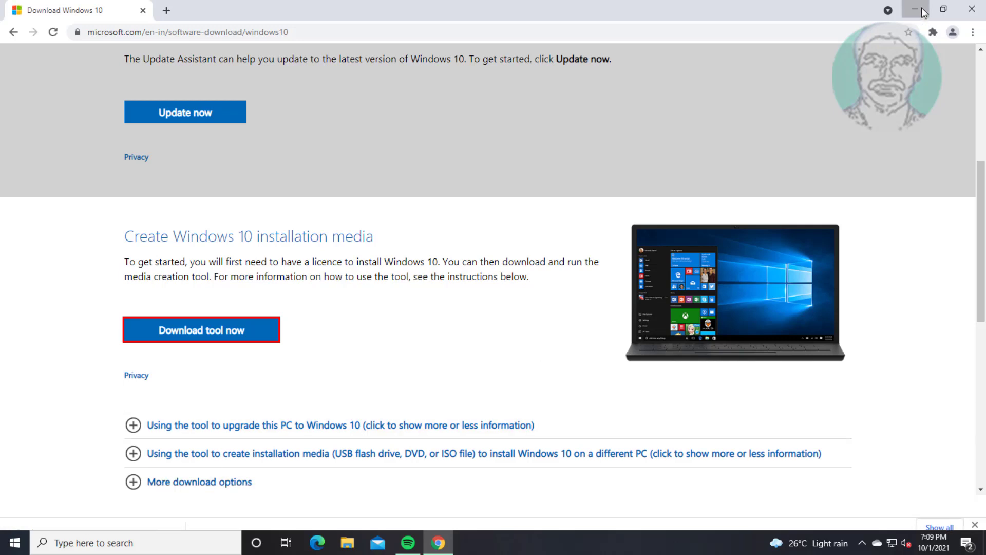
{"action": "left_click", "coordinate": [923, 12]}
{"action": "left_click", "coordinate": [392, 363]}
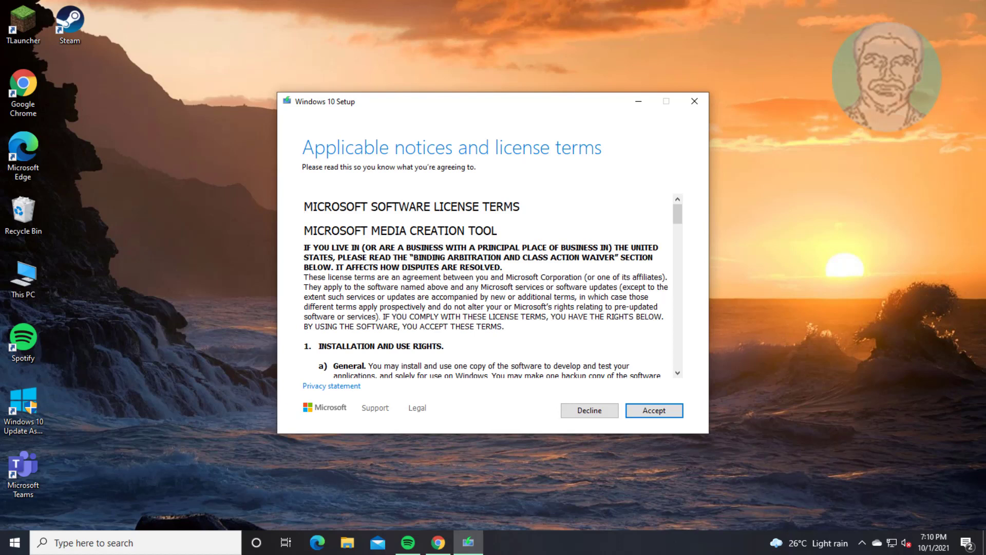
Accept the Media Creation Tool license terms and wait for the applicable notices page
{"action": "left_click", "coordinate": [675, 410]}
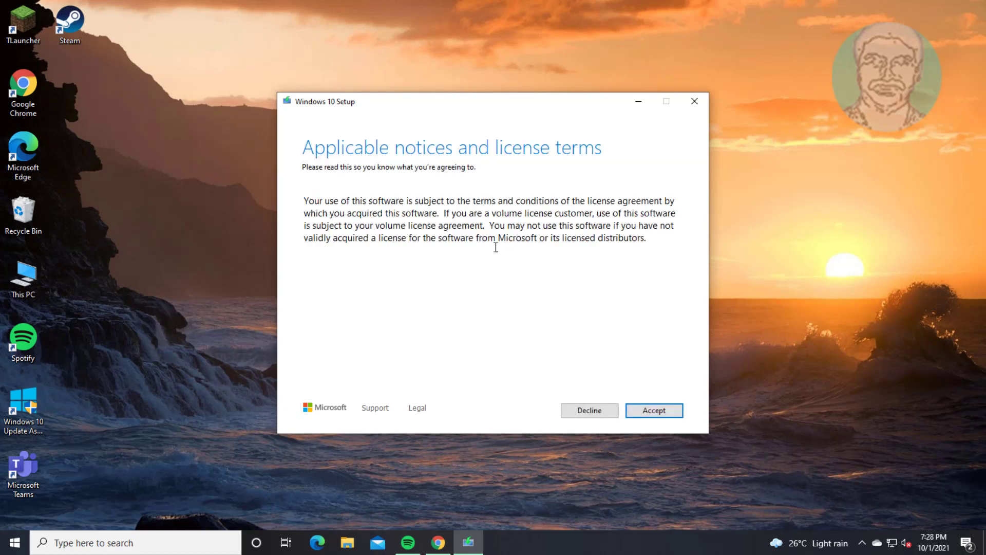
Accept the license notices and install Windows 10 Pro, keeping personal files and apps
{"action": "left_click", "coordinate": [668, 412]}
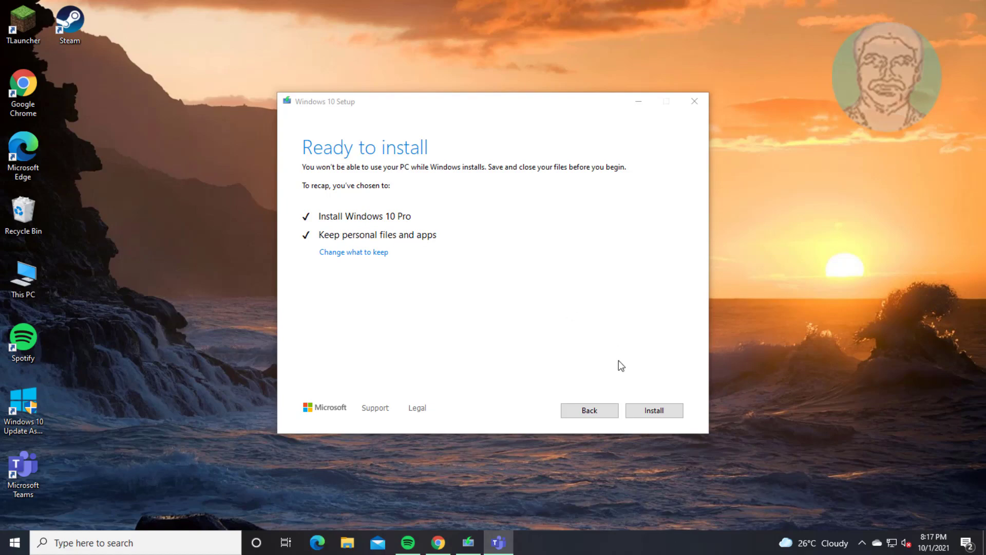
{"action": "left_click", "coordinate": [664, 411]}
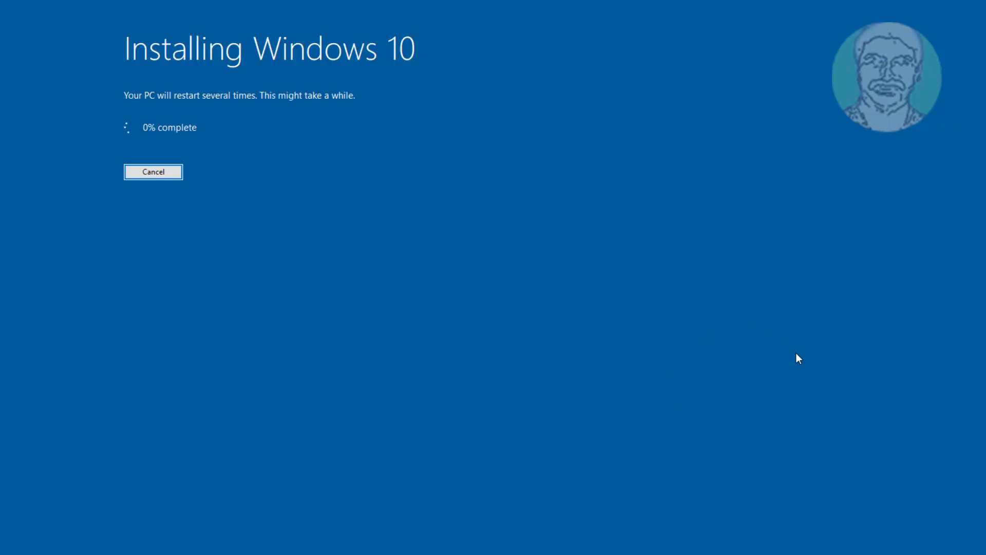